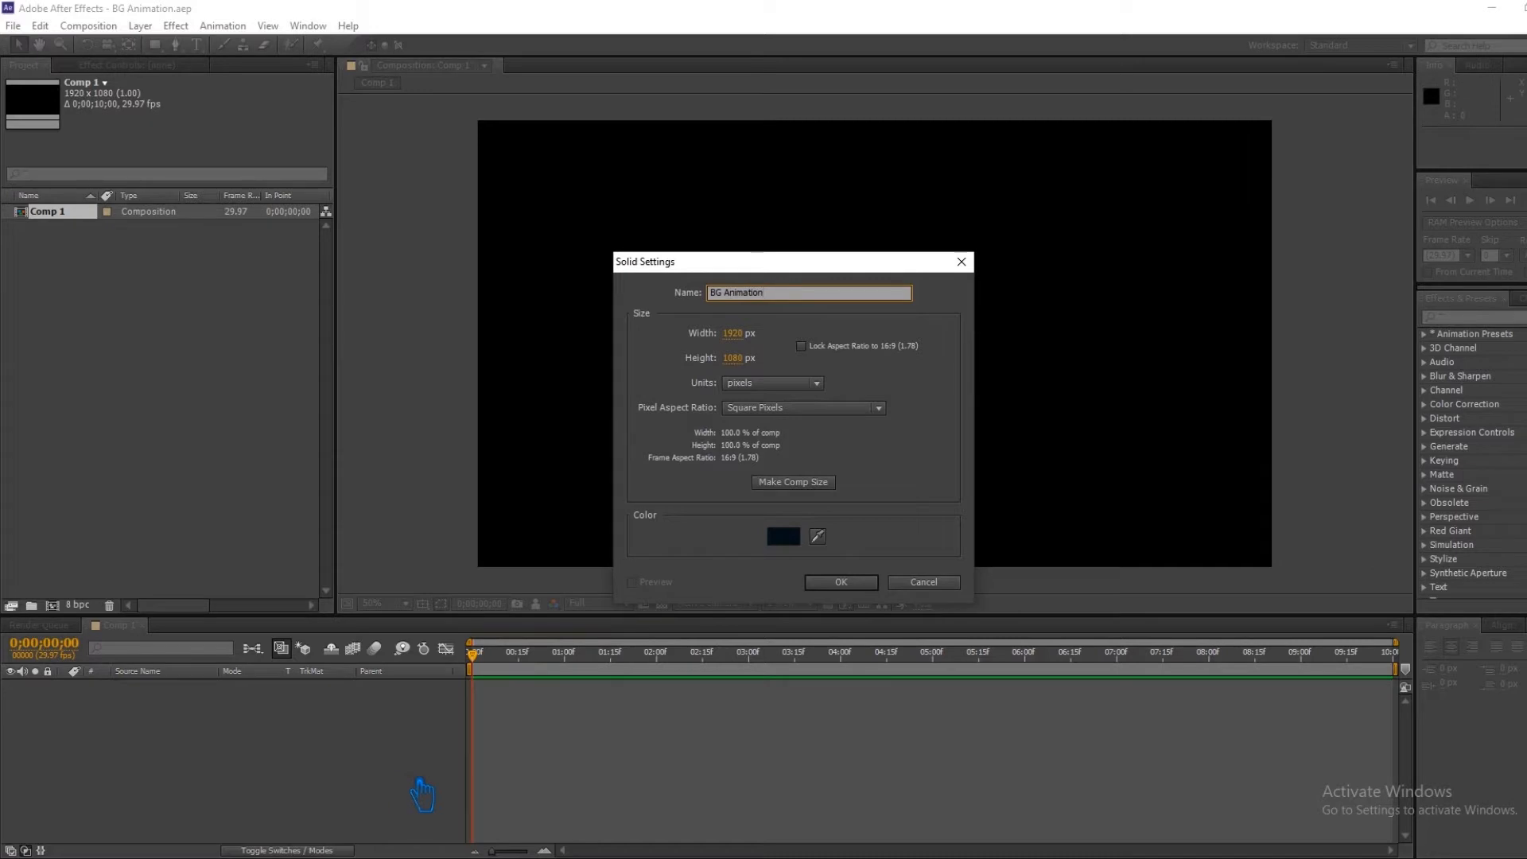
Step: Create the dark blue 1920 x 1080 px BG Animation solid and apply the CC Particle Systems II effect to it
left_click(839, 581)
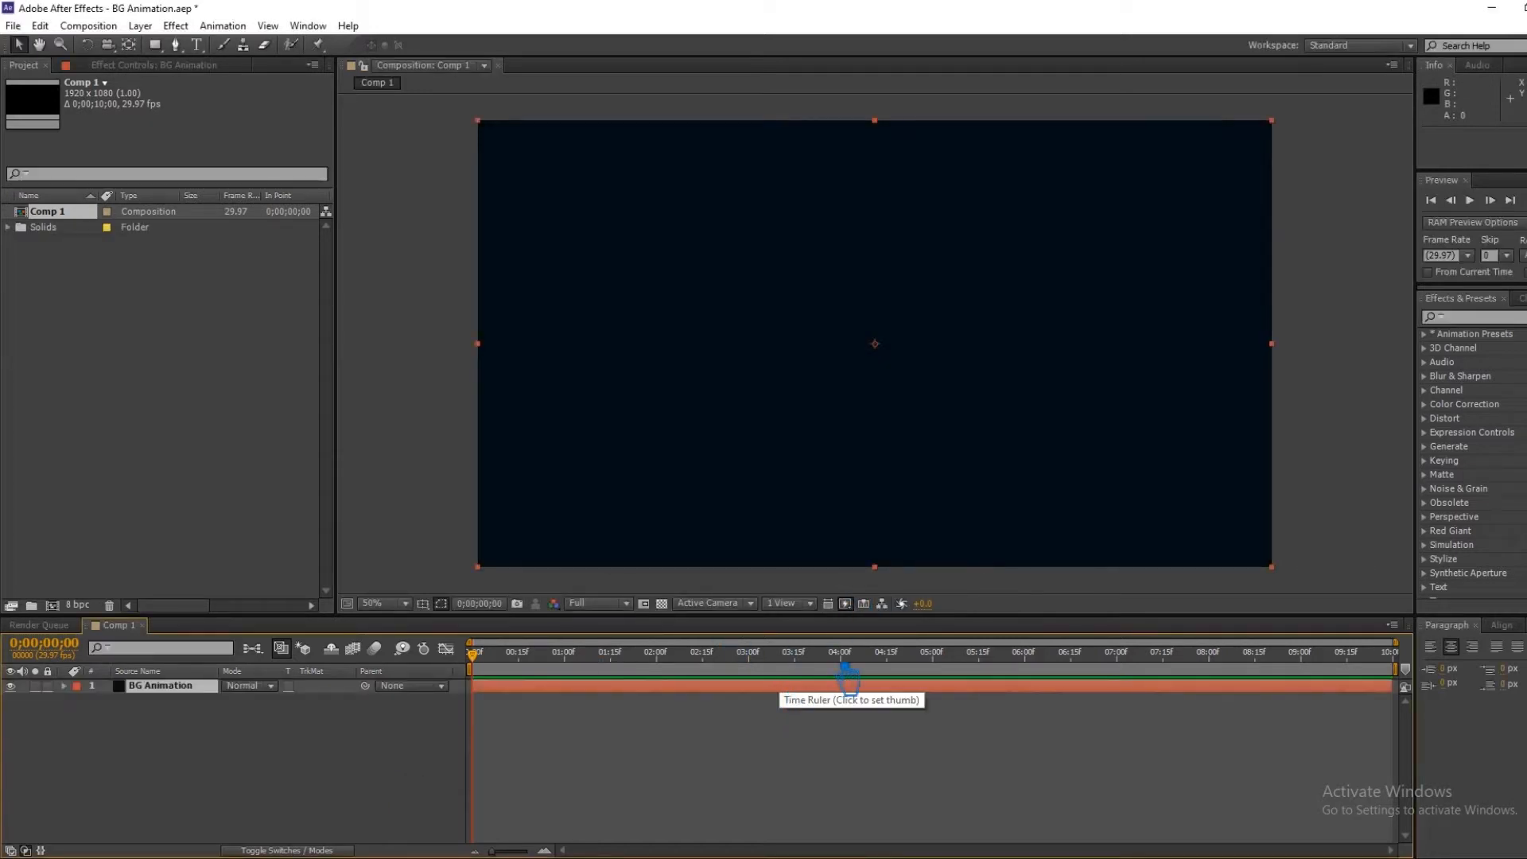
left_click(1467, 321)
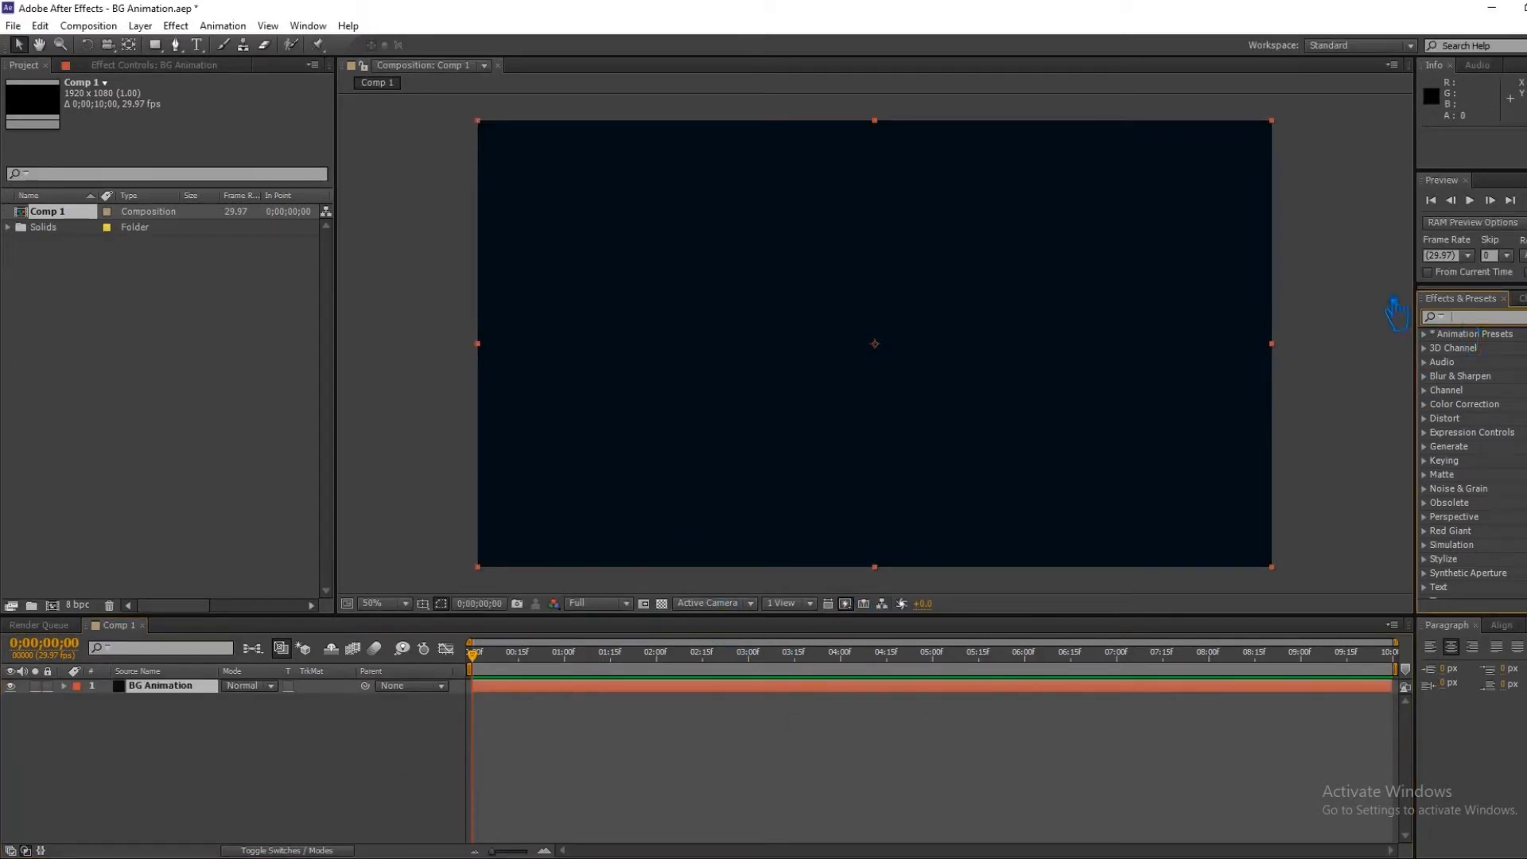
type("part")
left_click_drag(1522, 411, 940, 426)
left_click(1508, 410)
left_click_drag(477, 674, 722, 684)
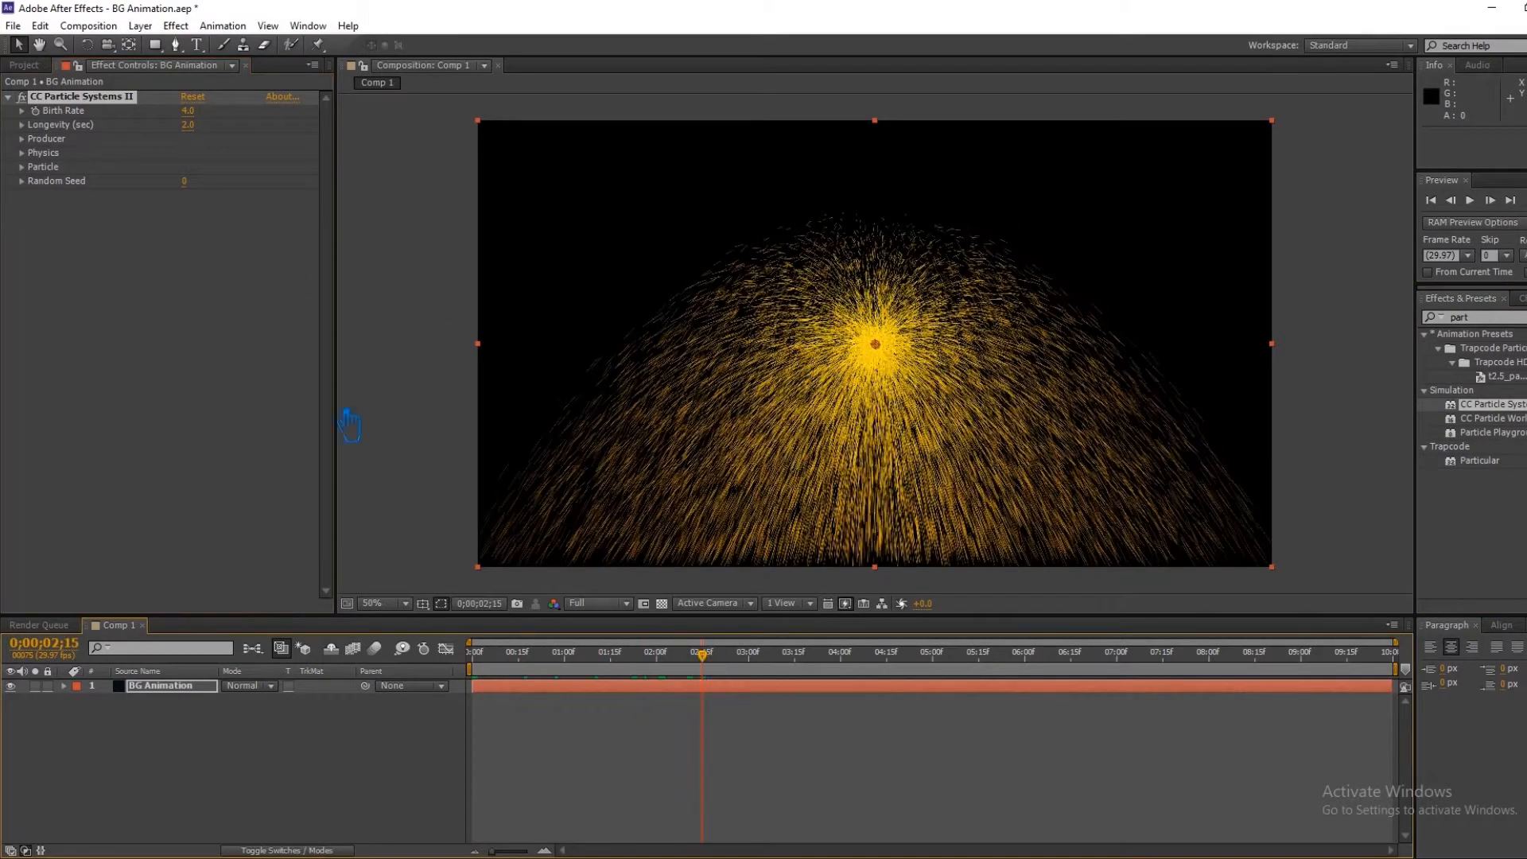
Step: Widen the particle Producer to a Radius X of 100 and a Radius Y of 74
left_click(37, 140)
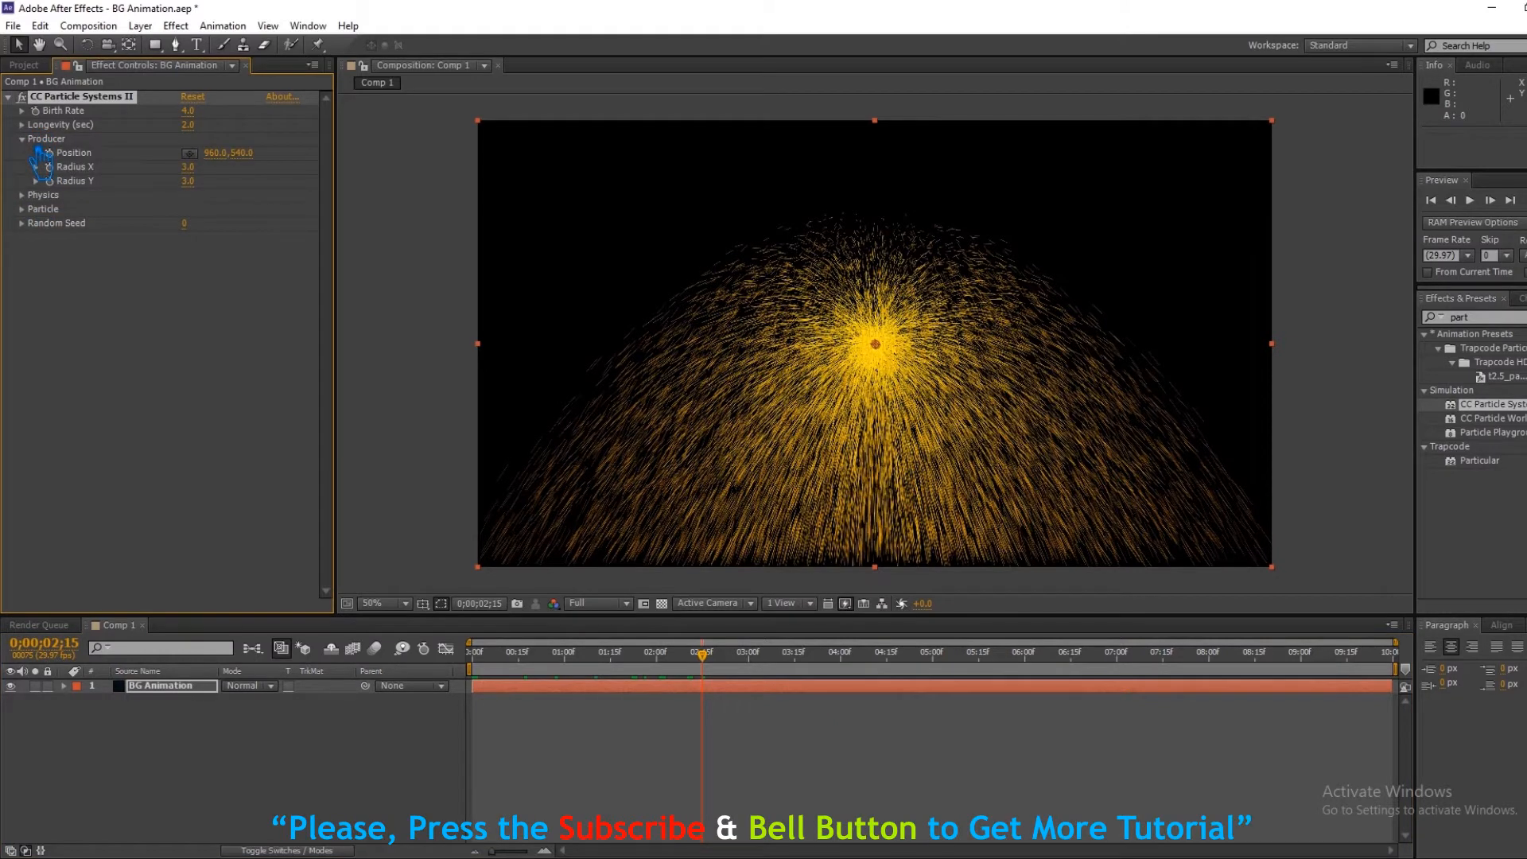
left_click(36, 196)
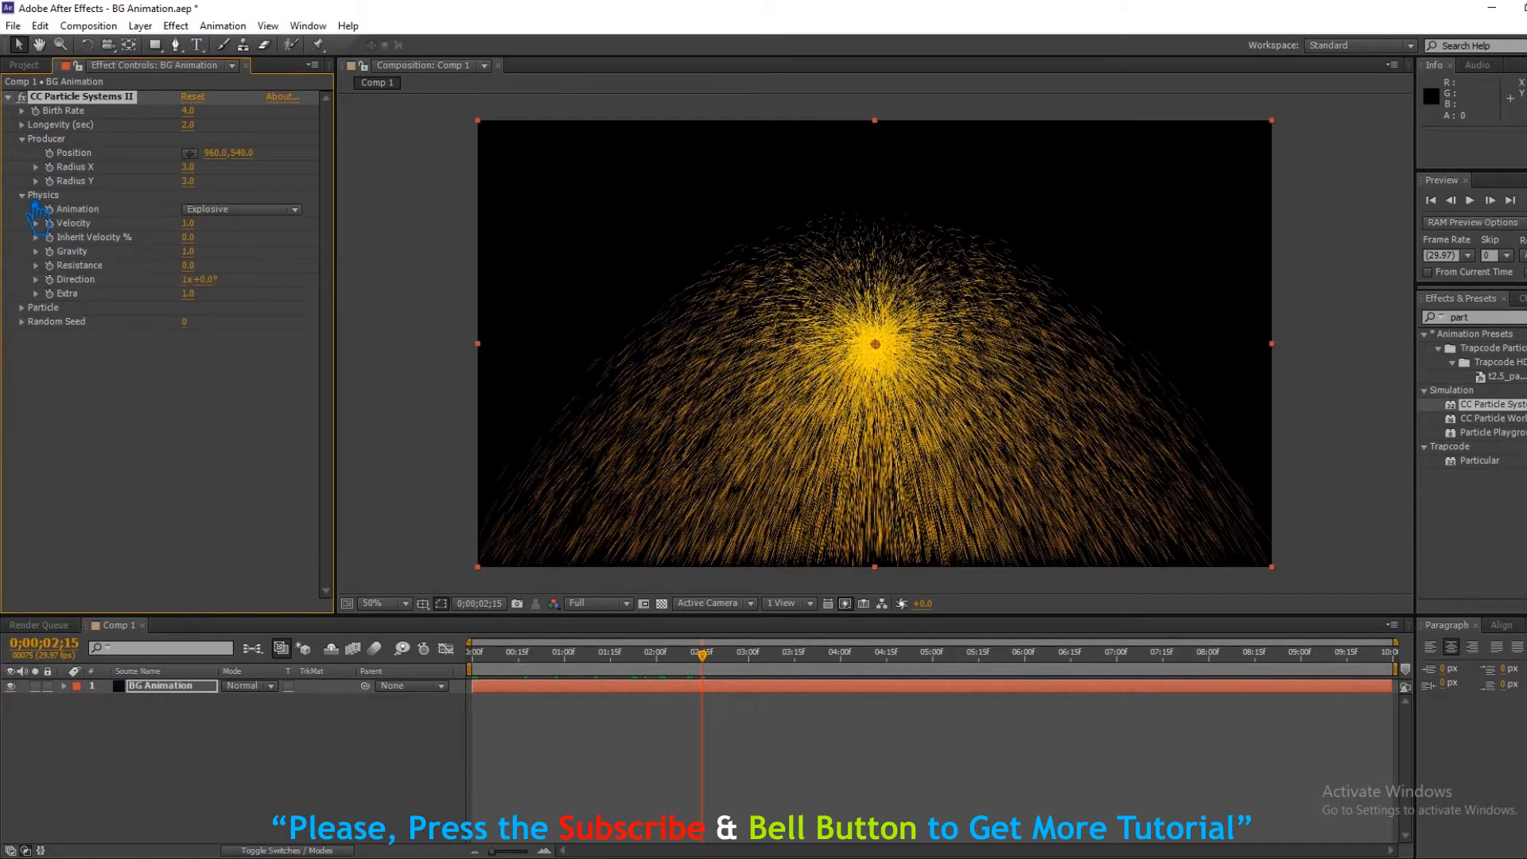
left_click_drag(188, 167, 287, 191)
left_click(191, 168)
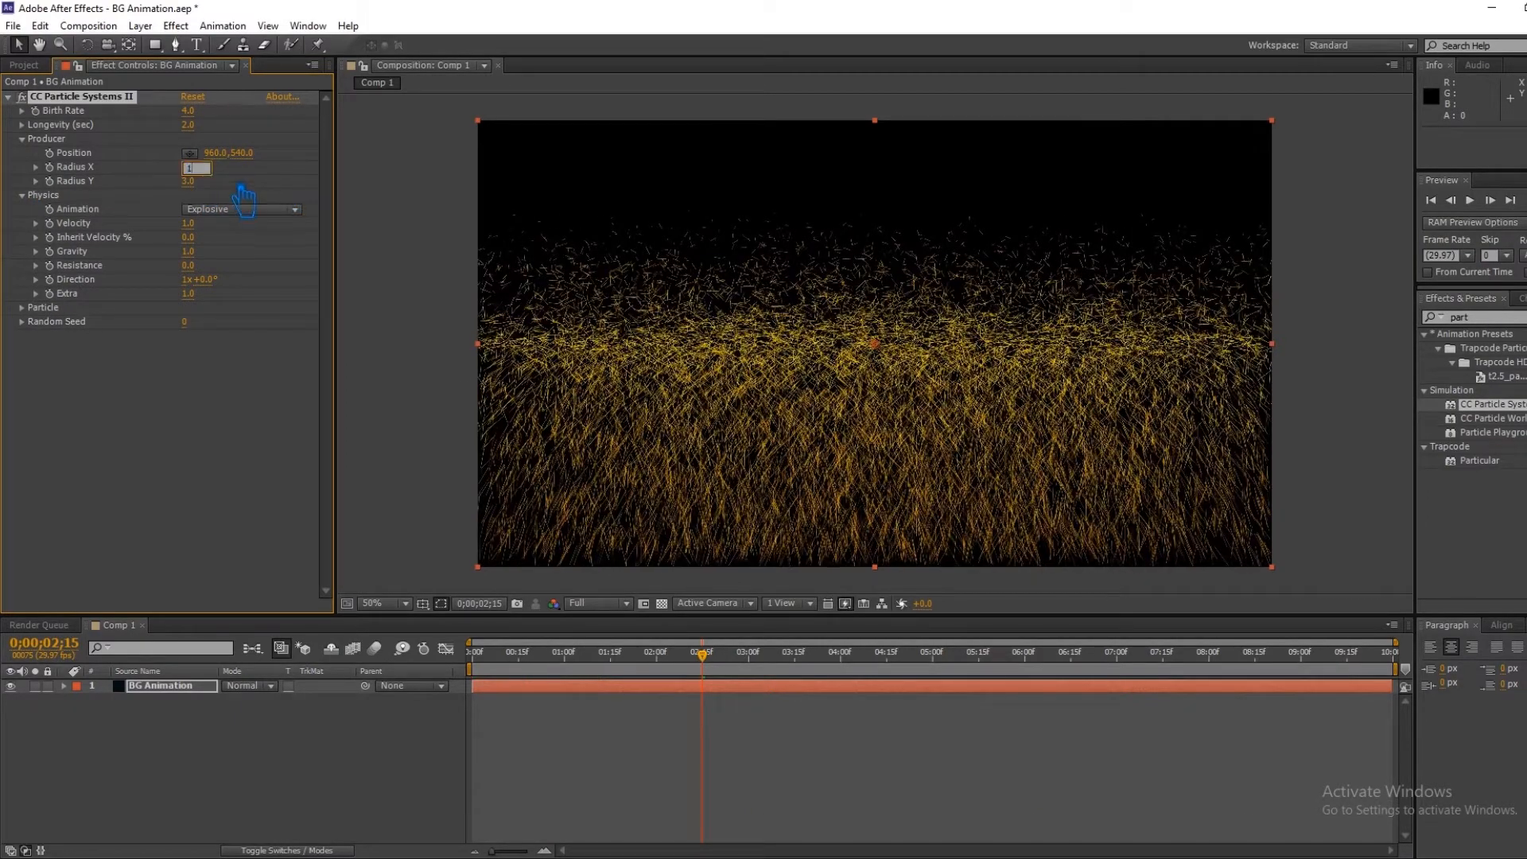
key("Return")
left_click_drag(205, 186, 255, 202)
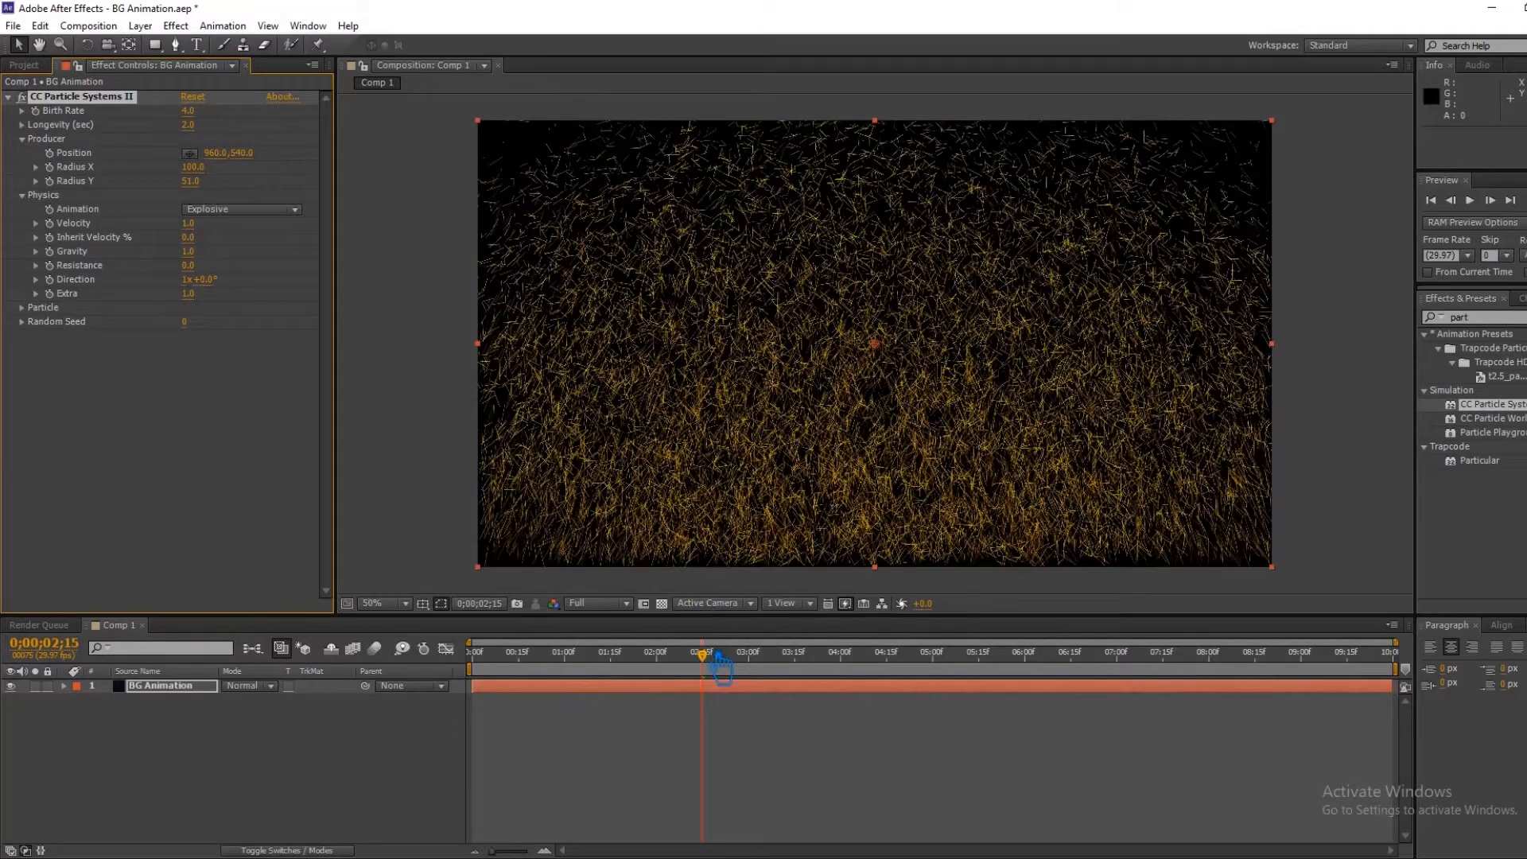
left_click_drag(203, 190, 226, 193)
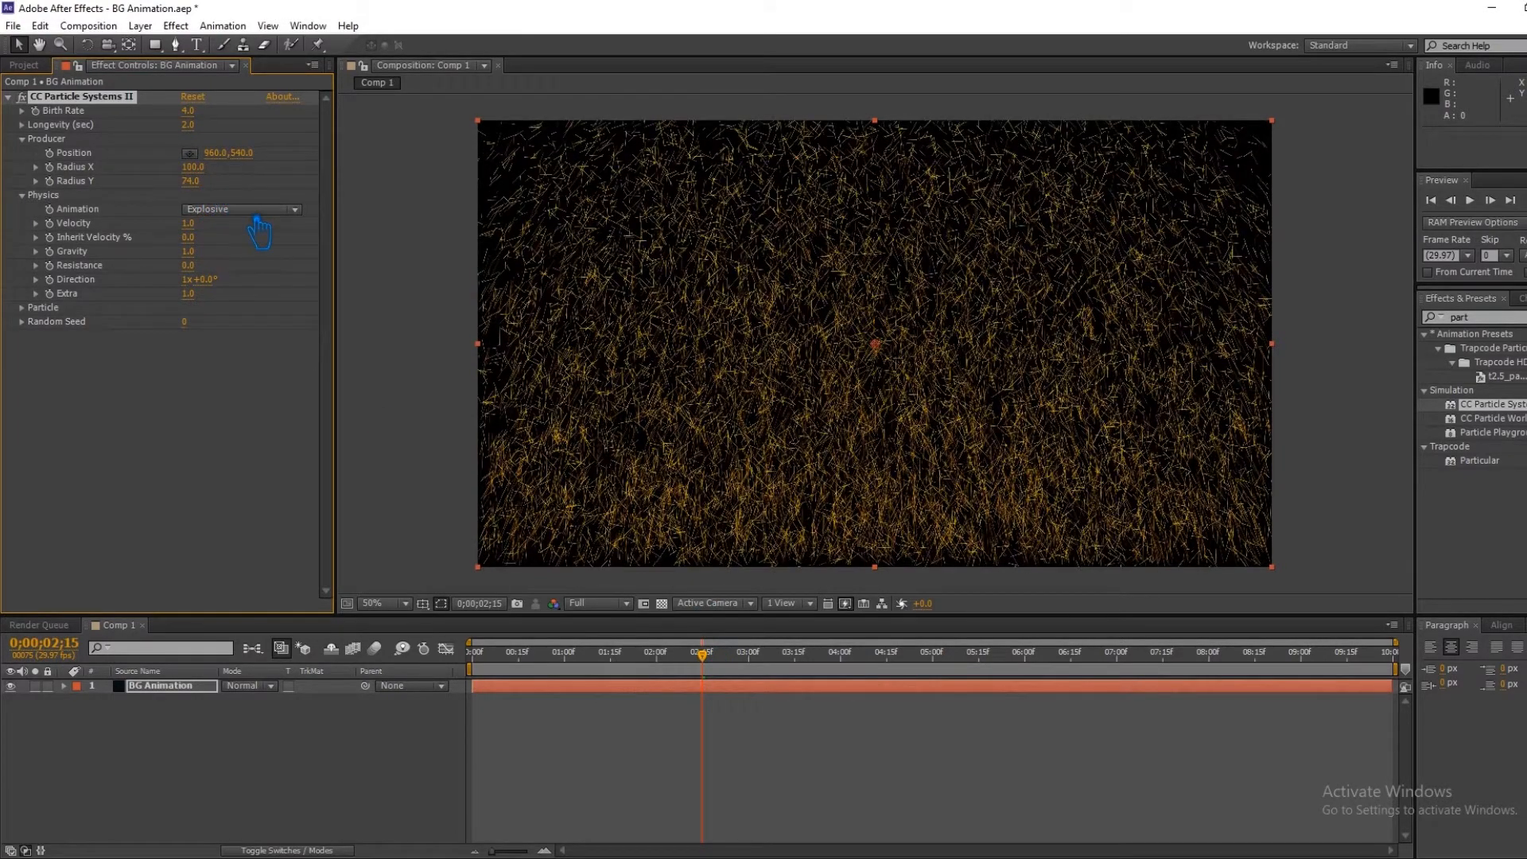
left_click(248, 210)
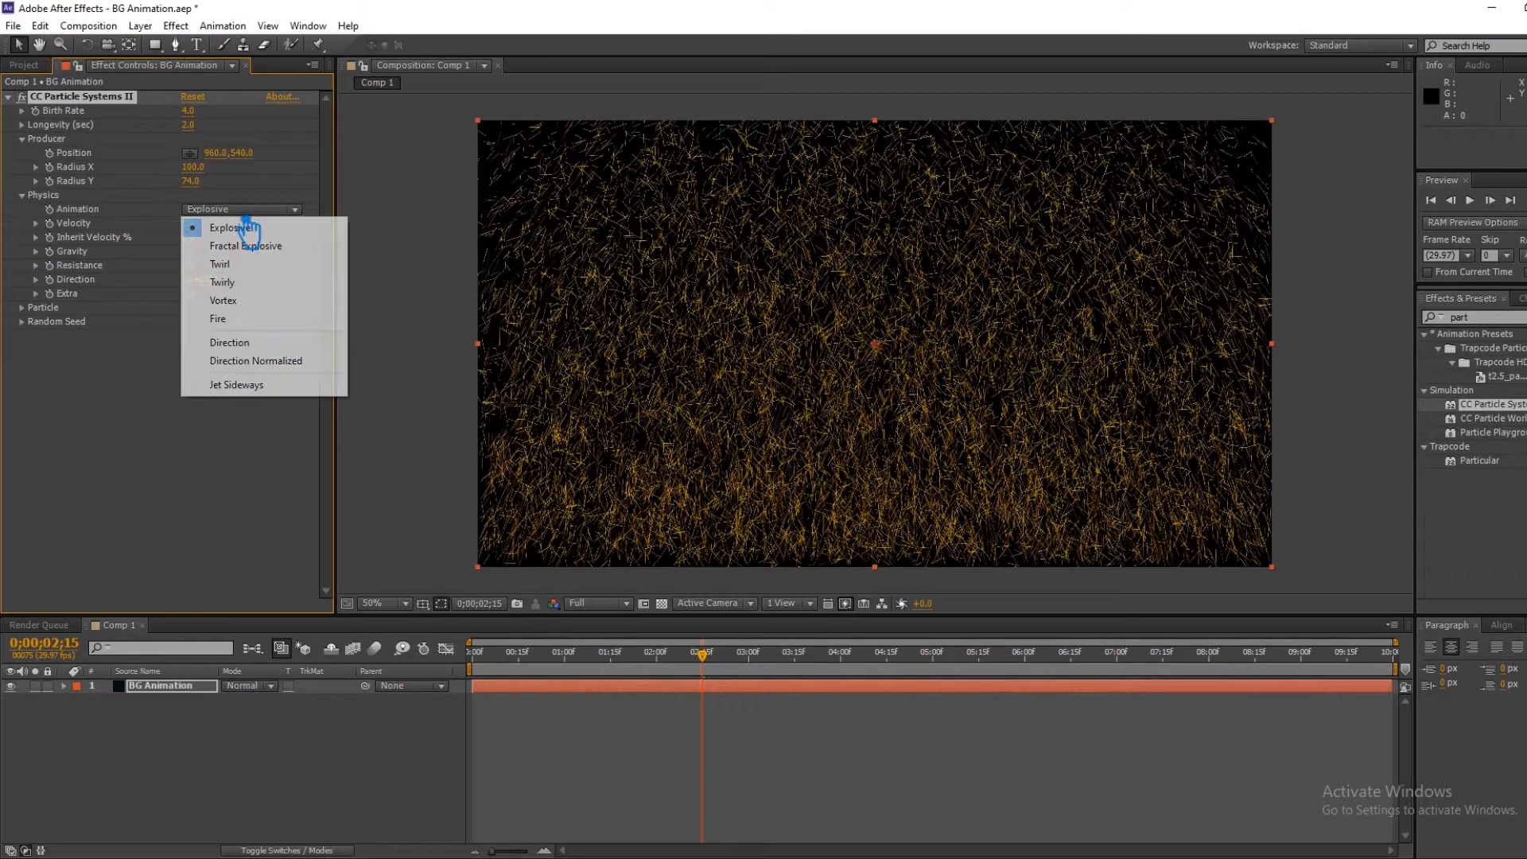
left_click(115, 433)
left_click(36, 224)
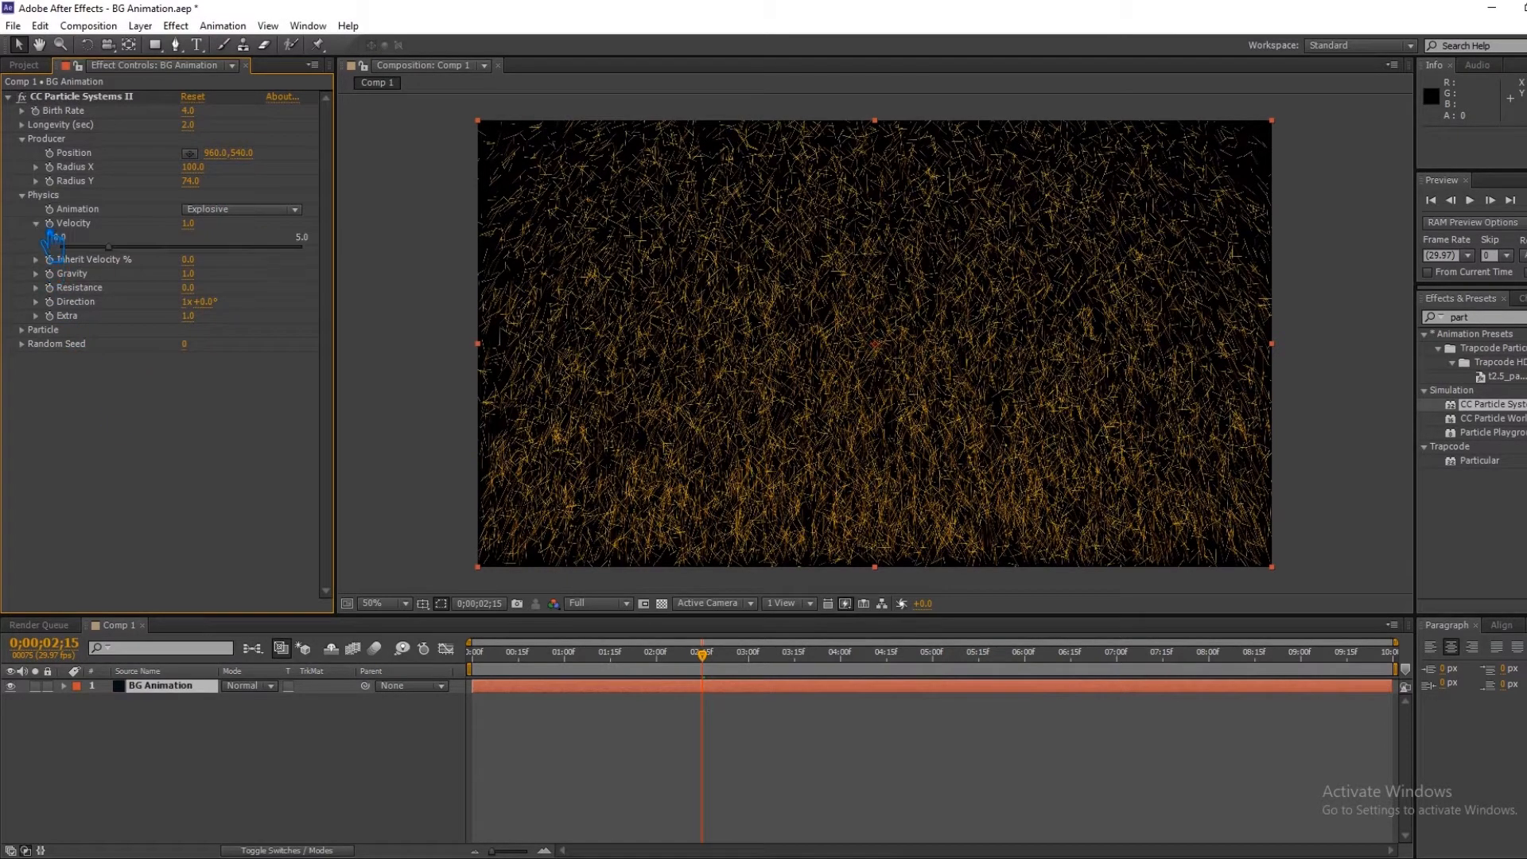
left_click(36, 224)
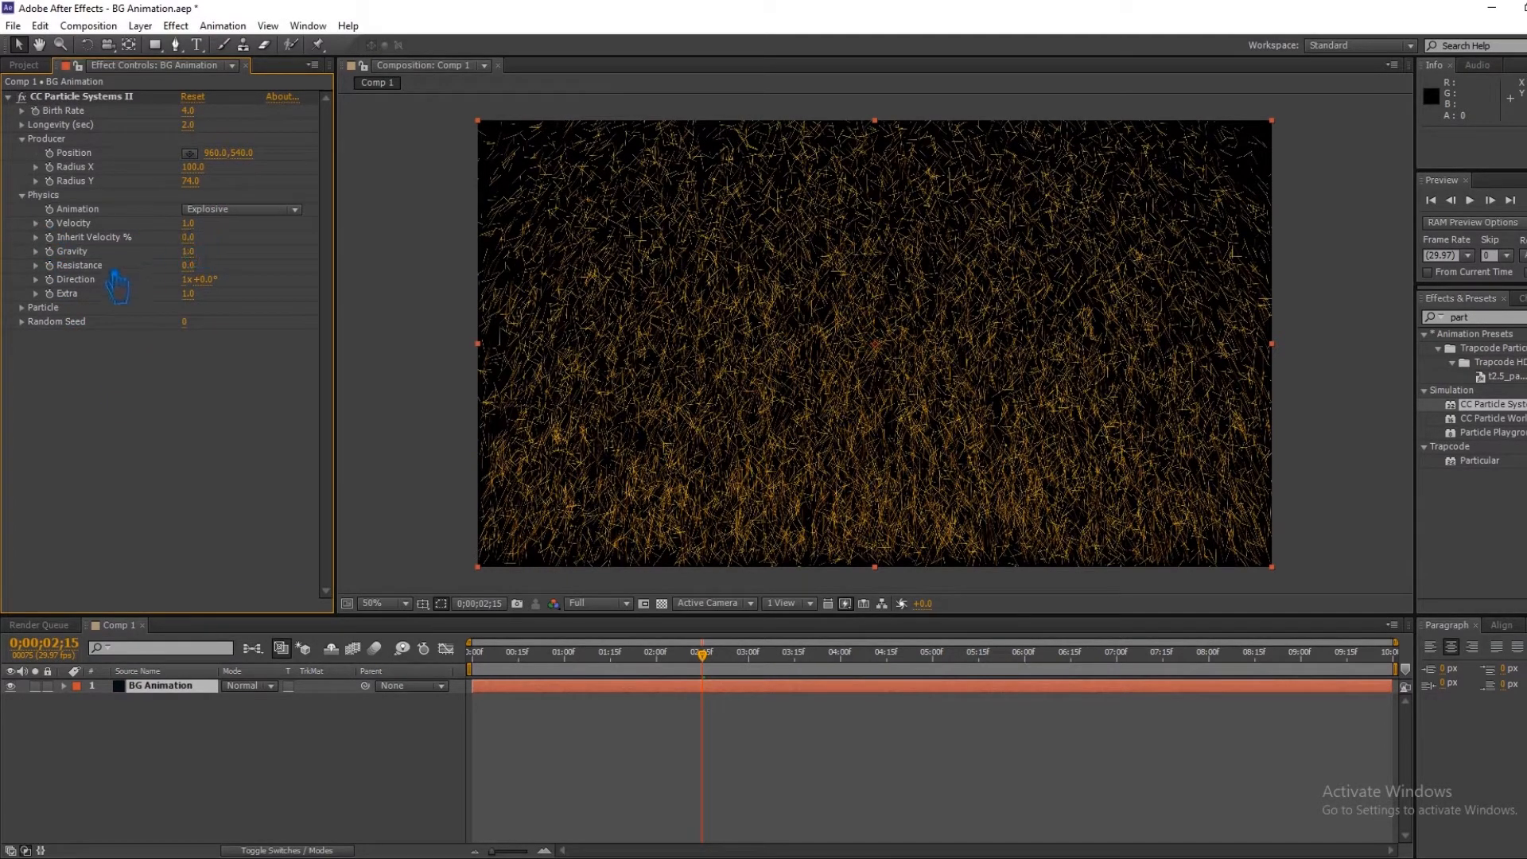
Step: Try the Bubble and Motion Polygon particle types, settle on Cube, and scrub through the timeline to check the motion
left_click(22, 308)
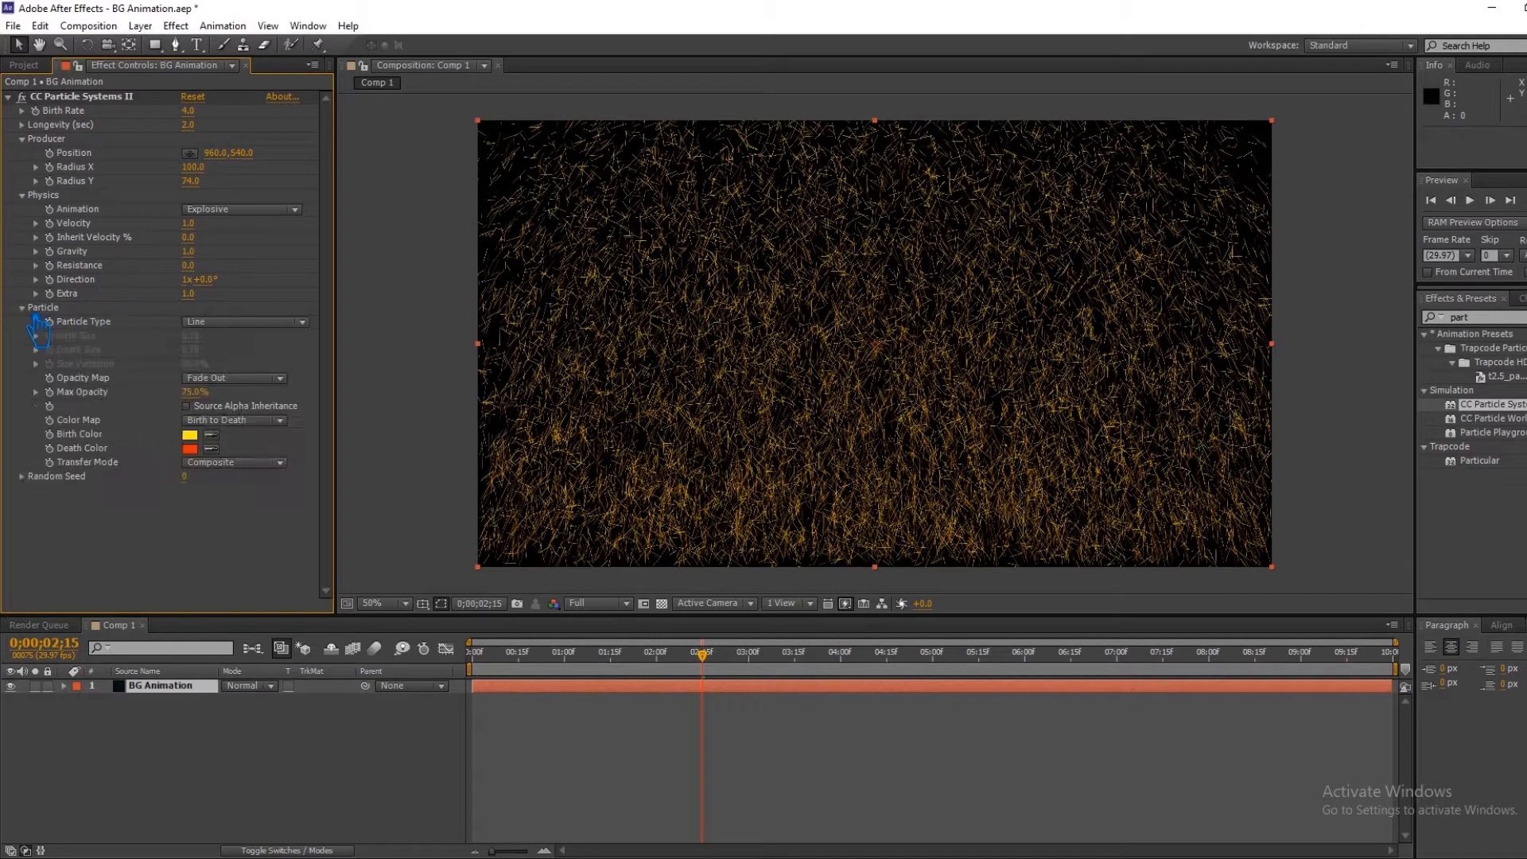
left_click(234, 323)
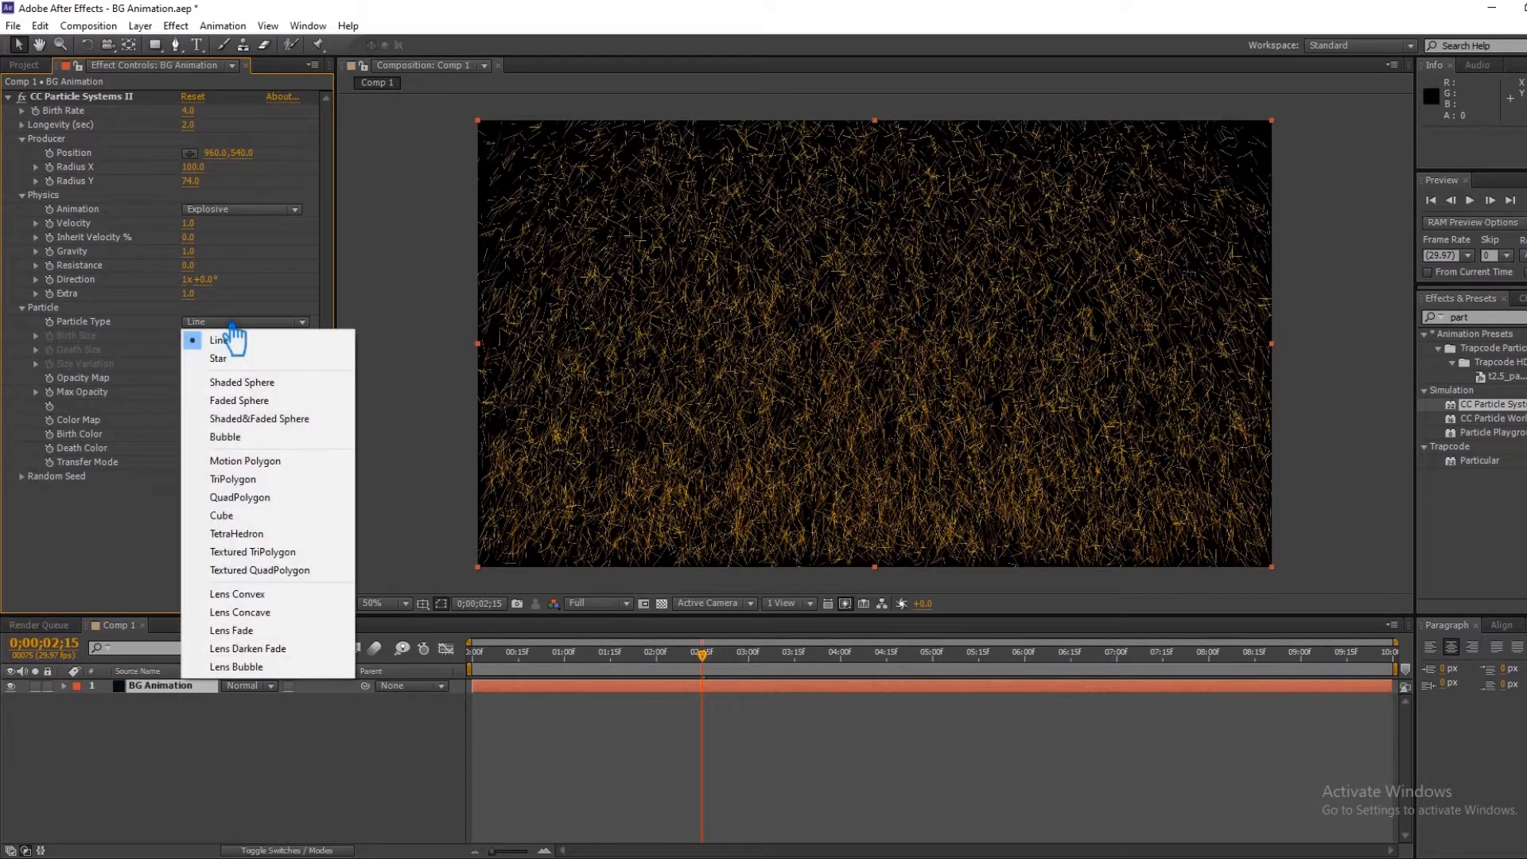
left_click(256, 433)
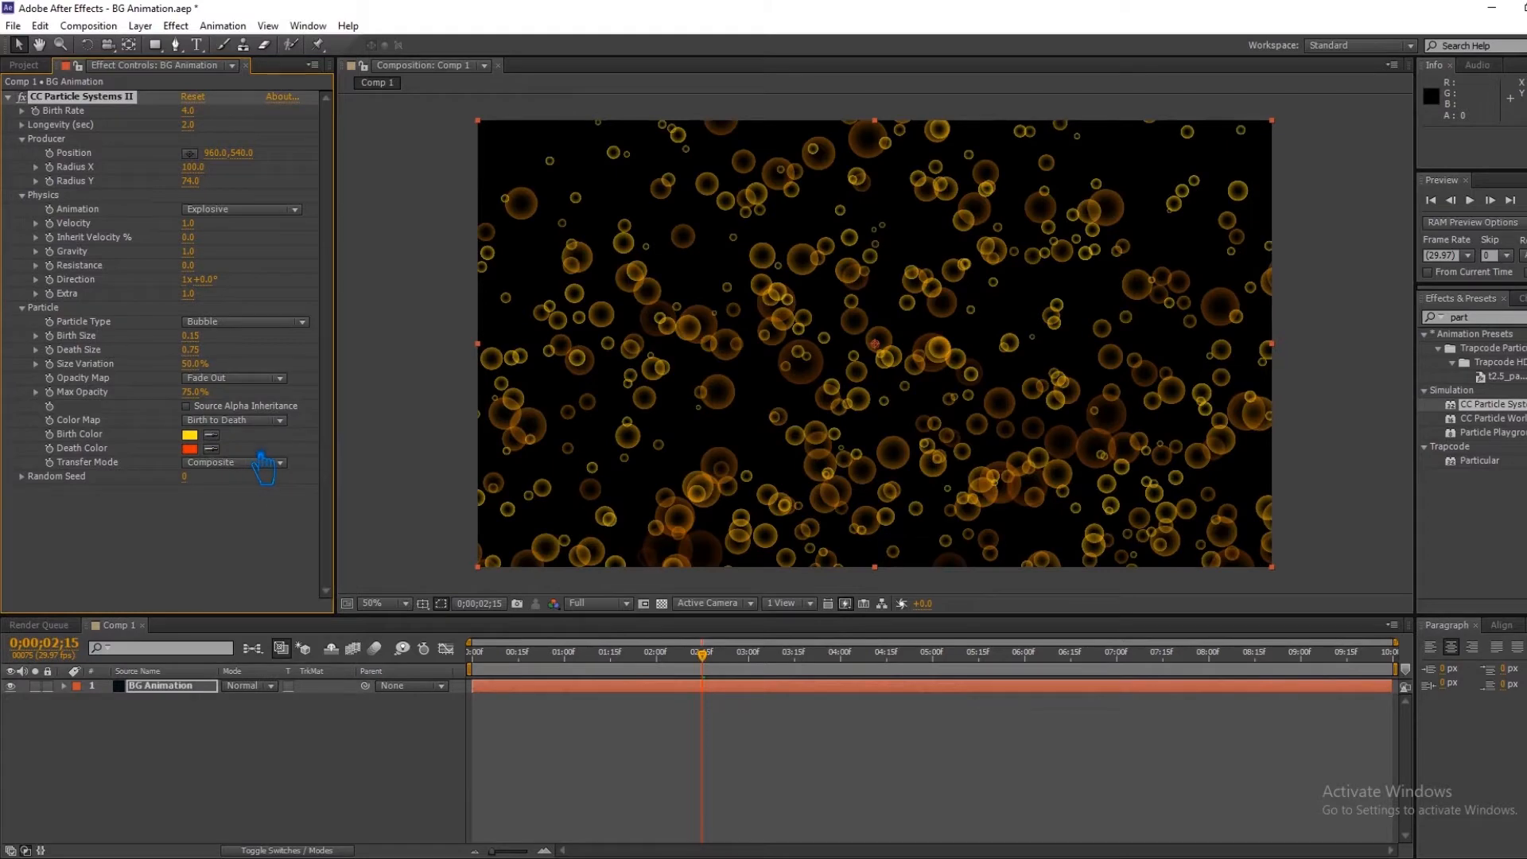
left_click(239, 322)
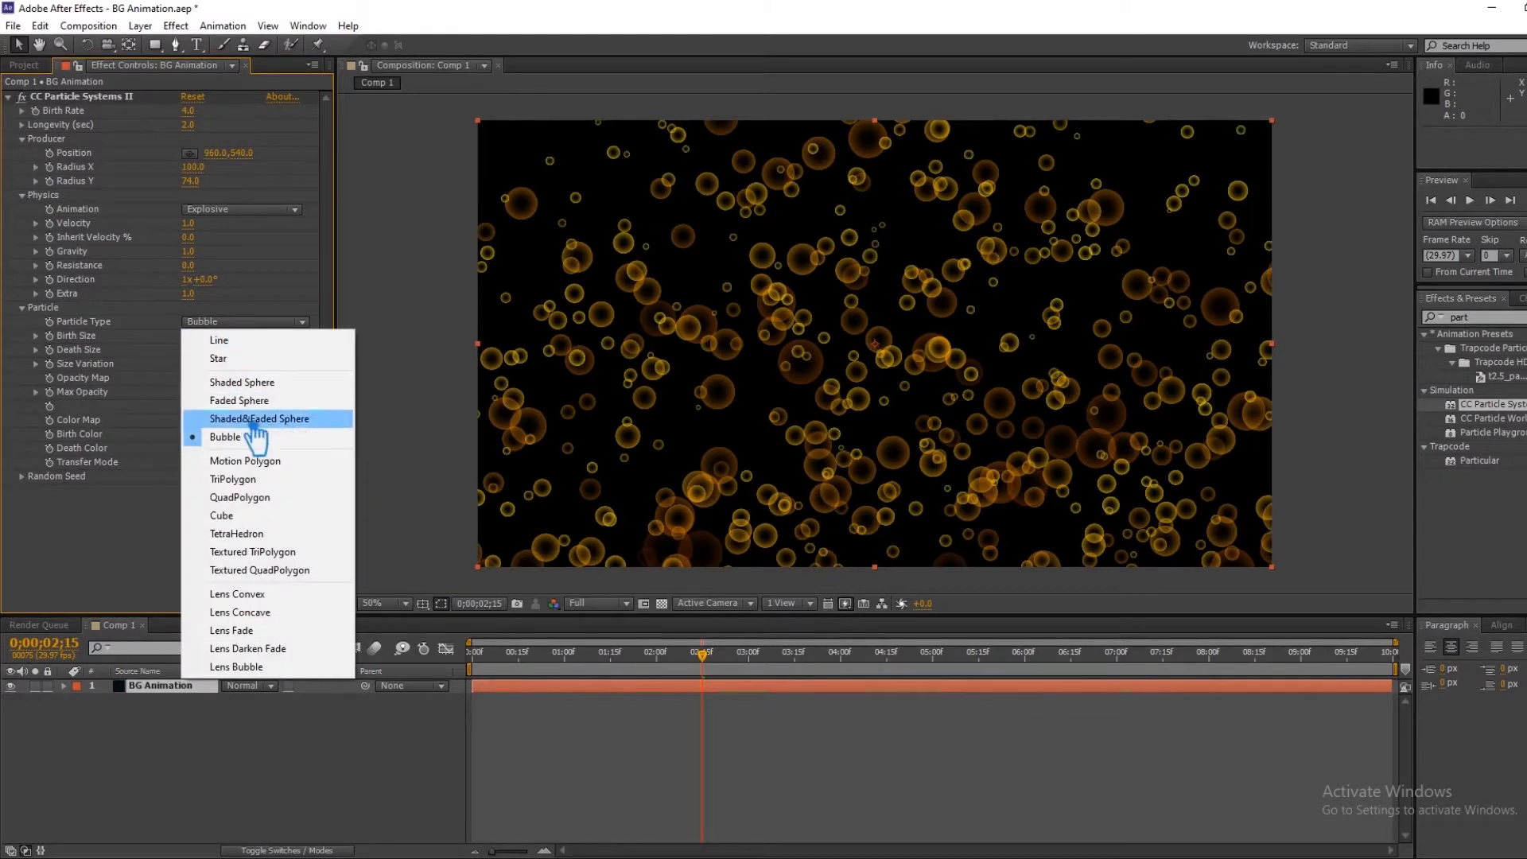
left_click(266, 464)
left_click(236, 323)
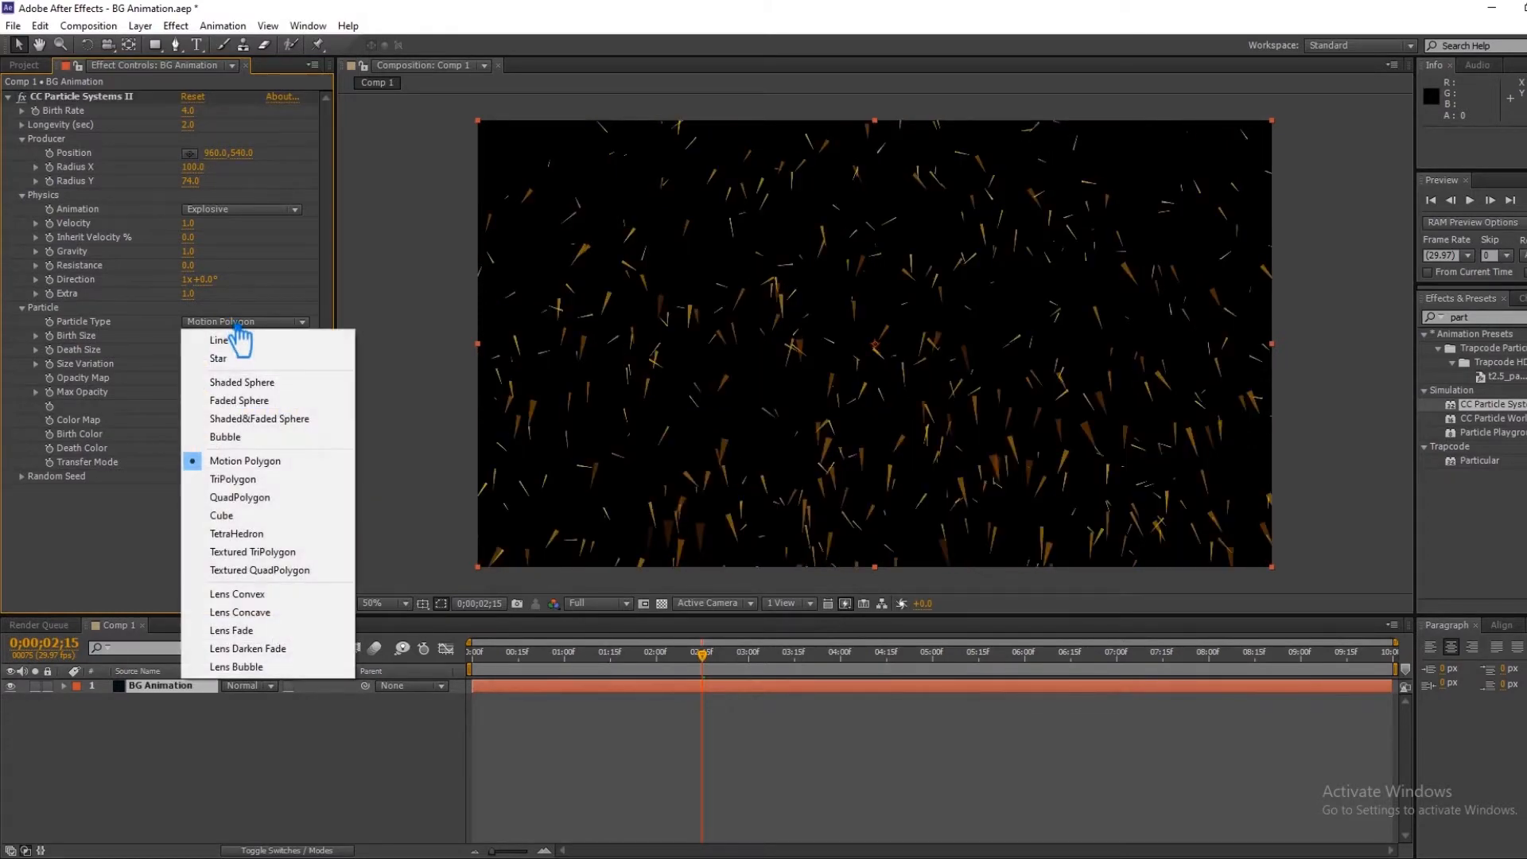
left_click(253, 516)
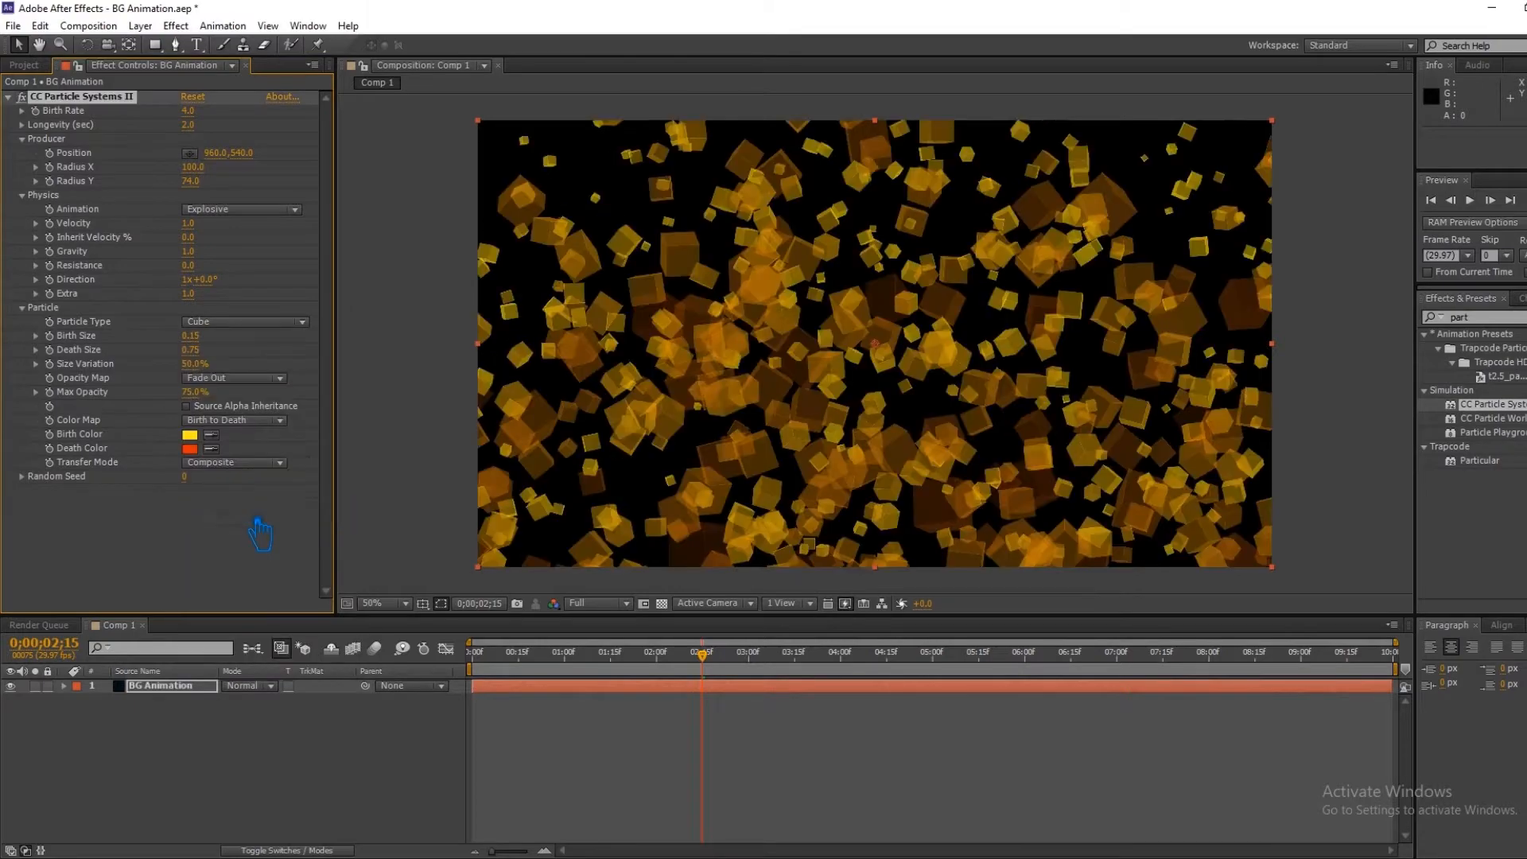
left_click_drag(703, 657, 1083, 783)
left_click_drag(1162, 682, 576, 682)
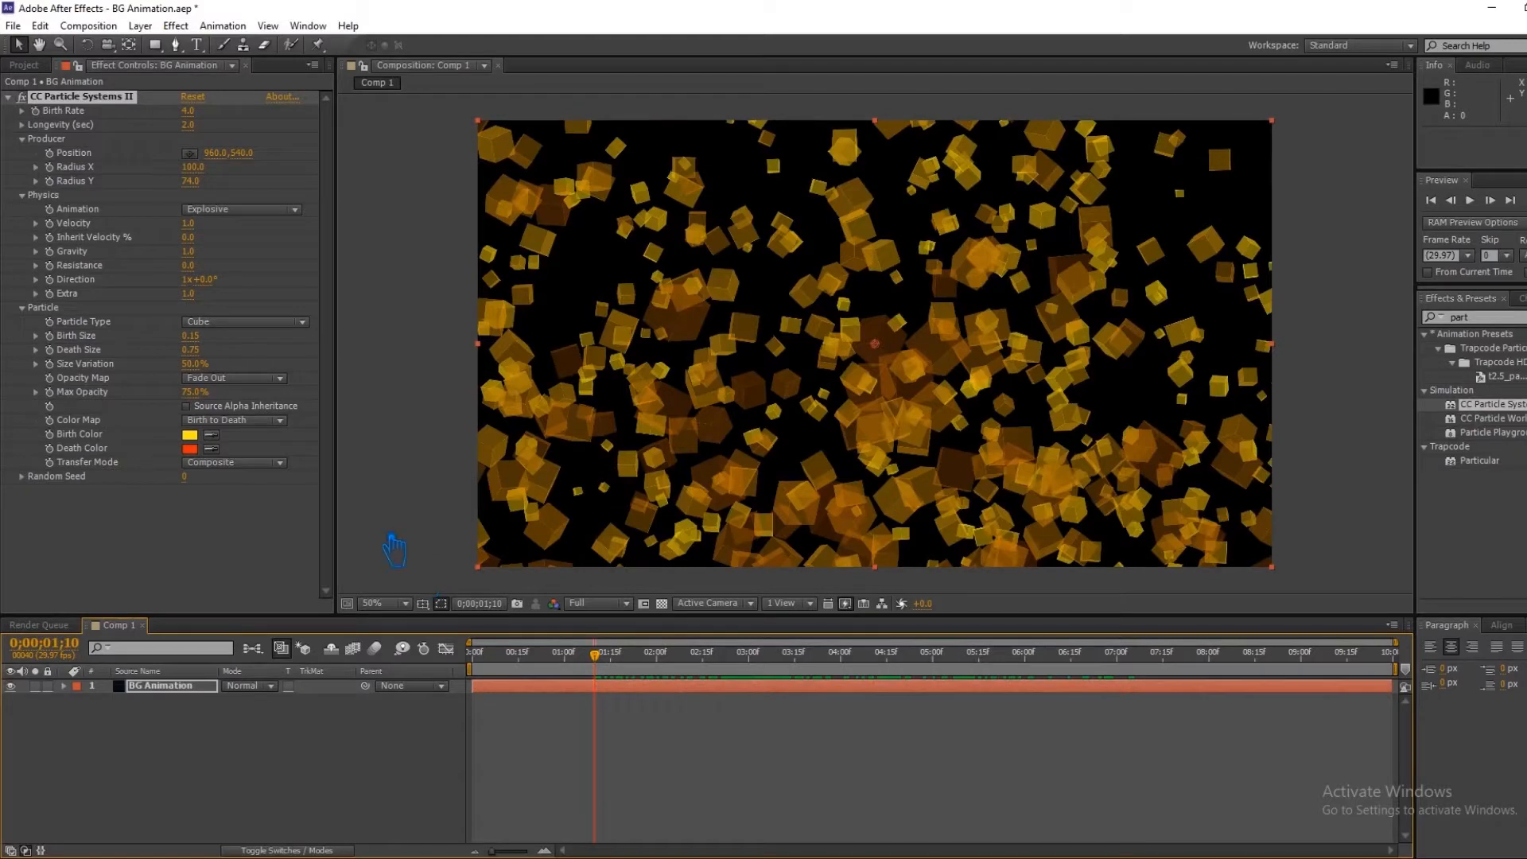
Step: Change the particles' Birth Color to the darker yellow AFAF26
left_click(191, 435)
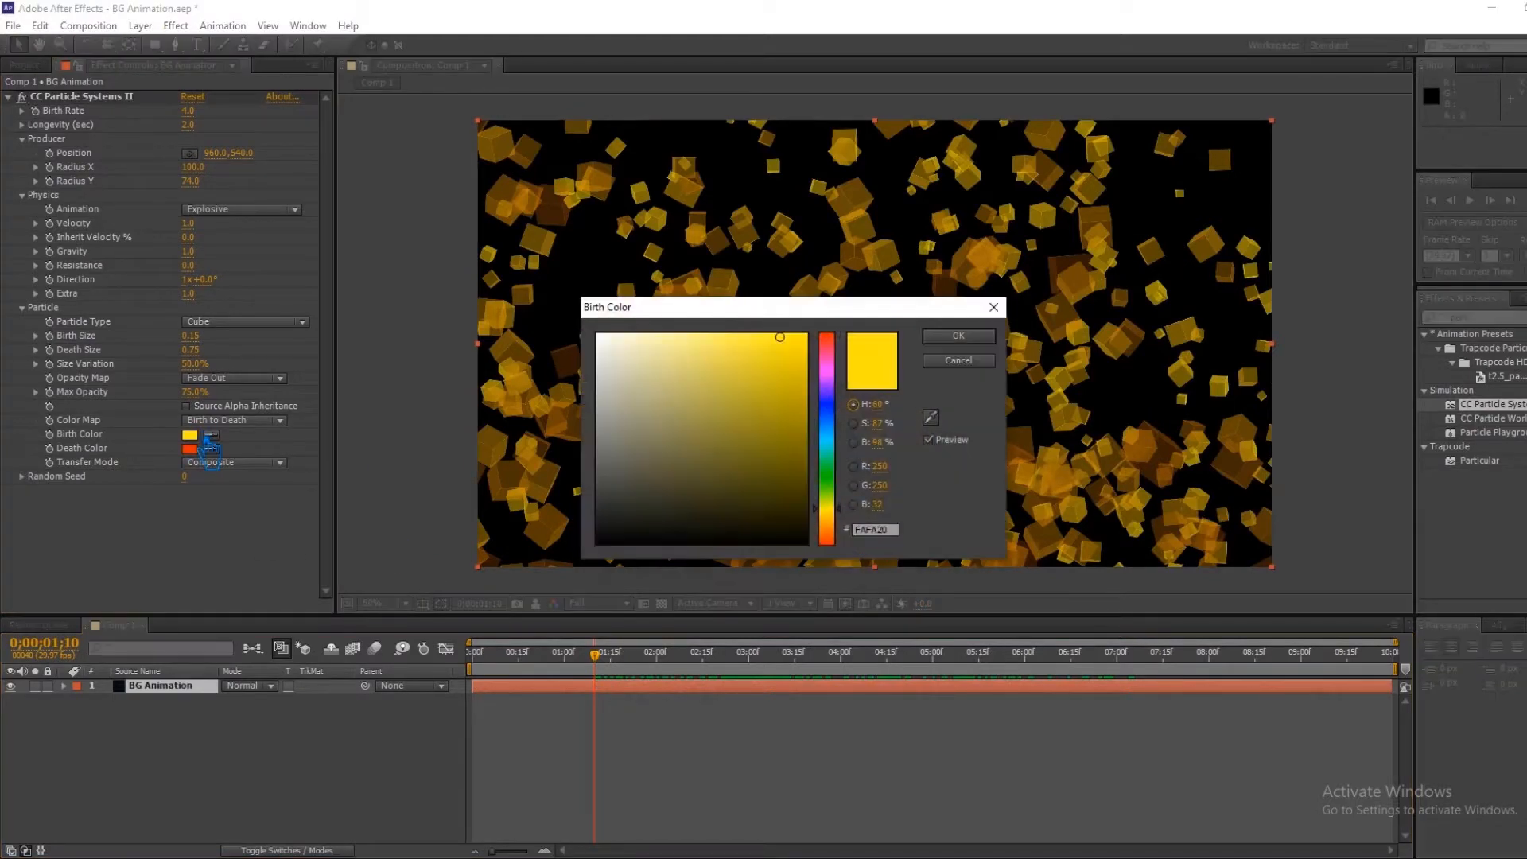
left_click(762, 414)
left_click(762, 400)
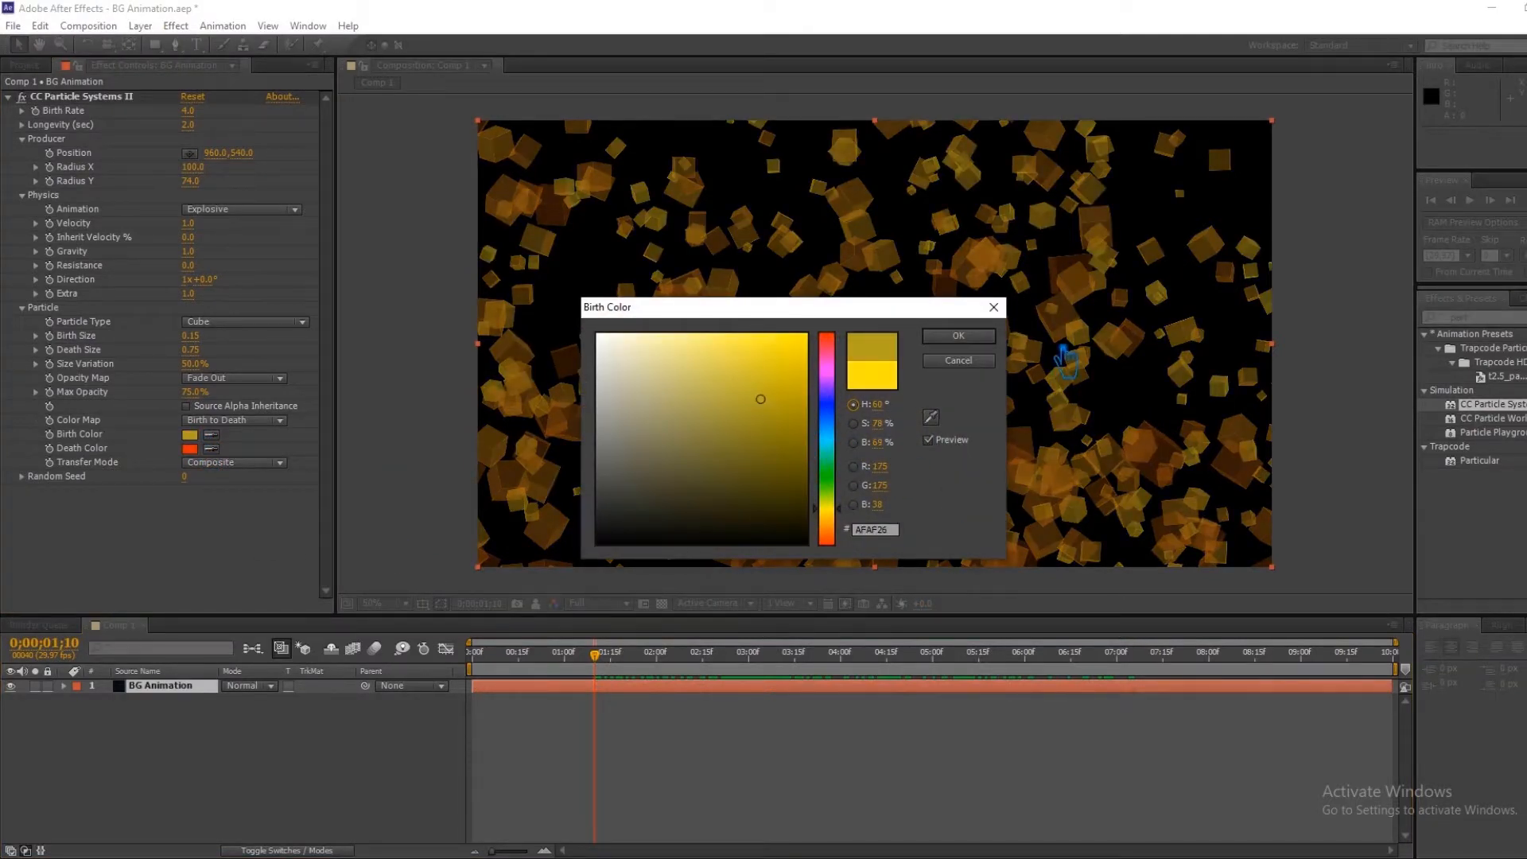
left_click(958, 336)
Step: Change the particles' Death Color to a medium-dark blue
left_click(190, 448)
left_click_drag(842, 540, 844, 551)
left_click(844, 437)
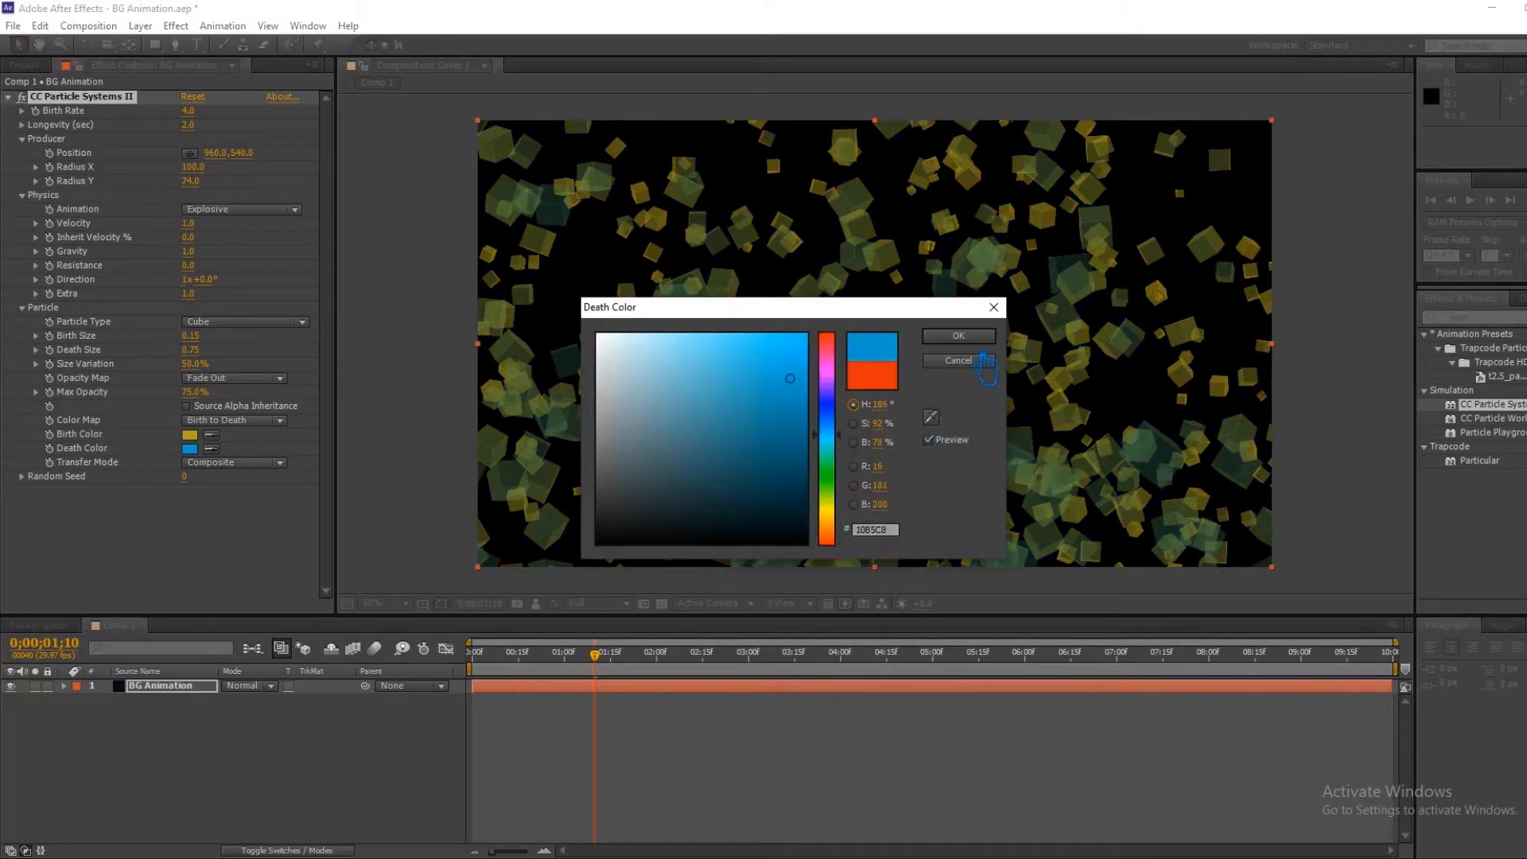
left_click_drag(789, 380, 827, 477)
left_click(958, 336)
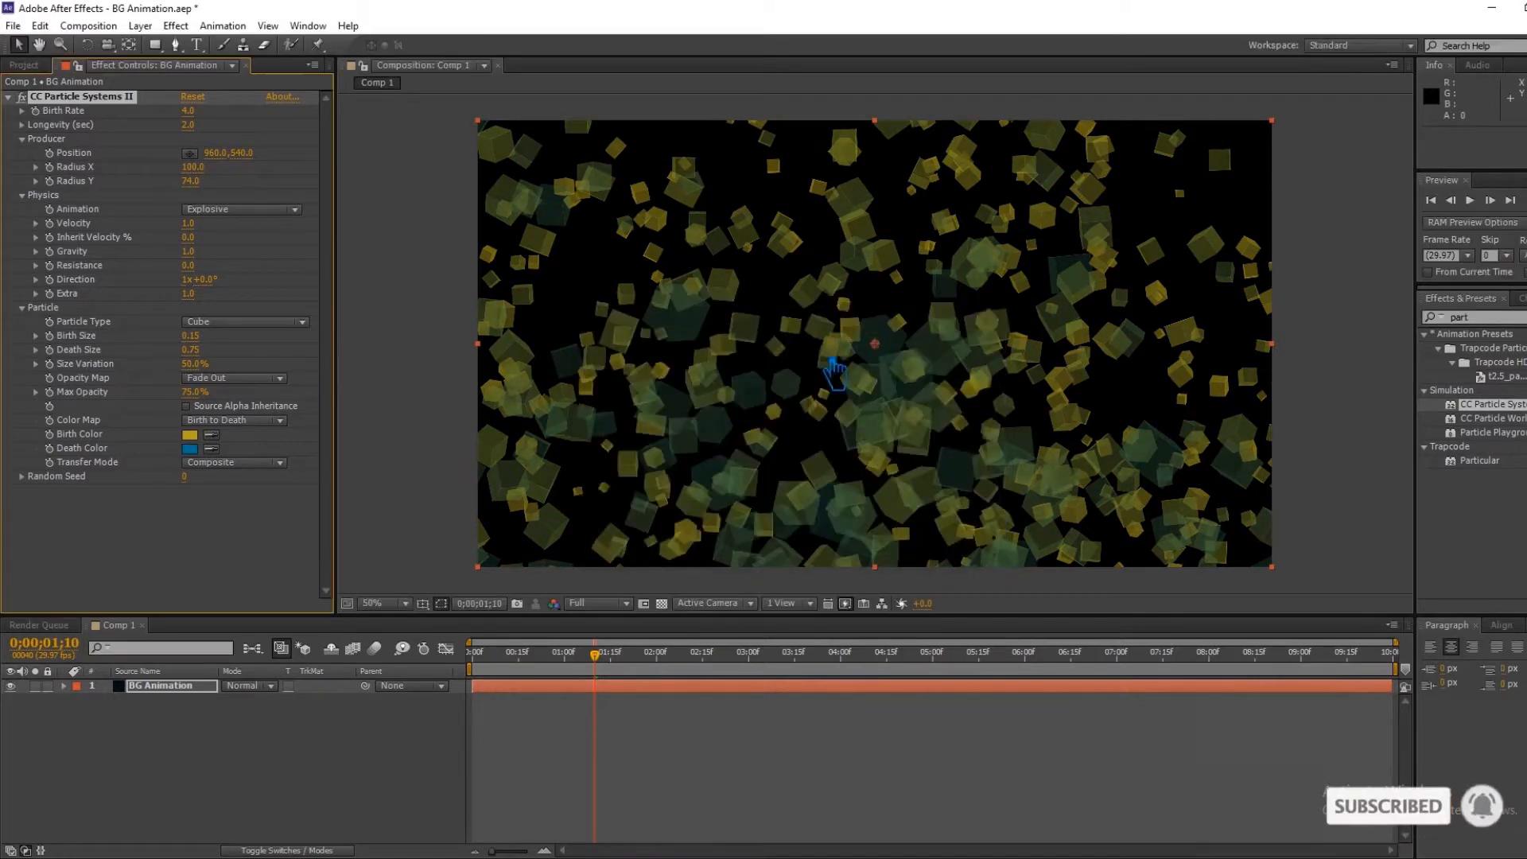
Step: Change the particles' Birth Color to a dark blue that matches the Death Color
left_click(190, 436)
left_click(827, 439)
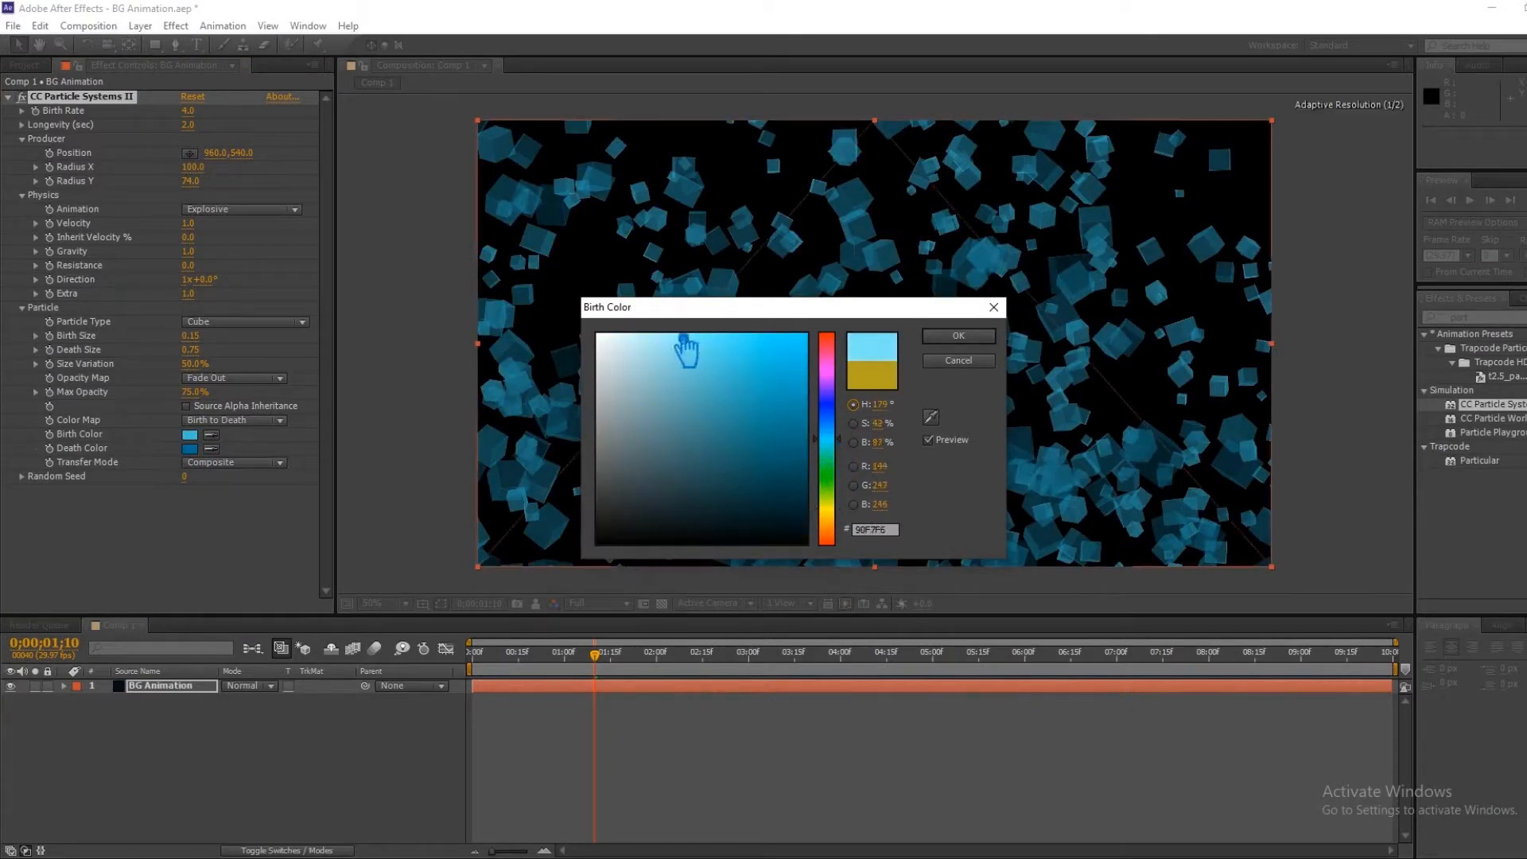
left_click_drag(699, 350, 664, 319)
left_click_drag(705, 375, 792, 496)
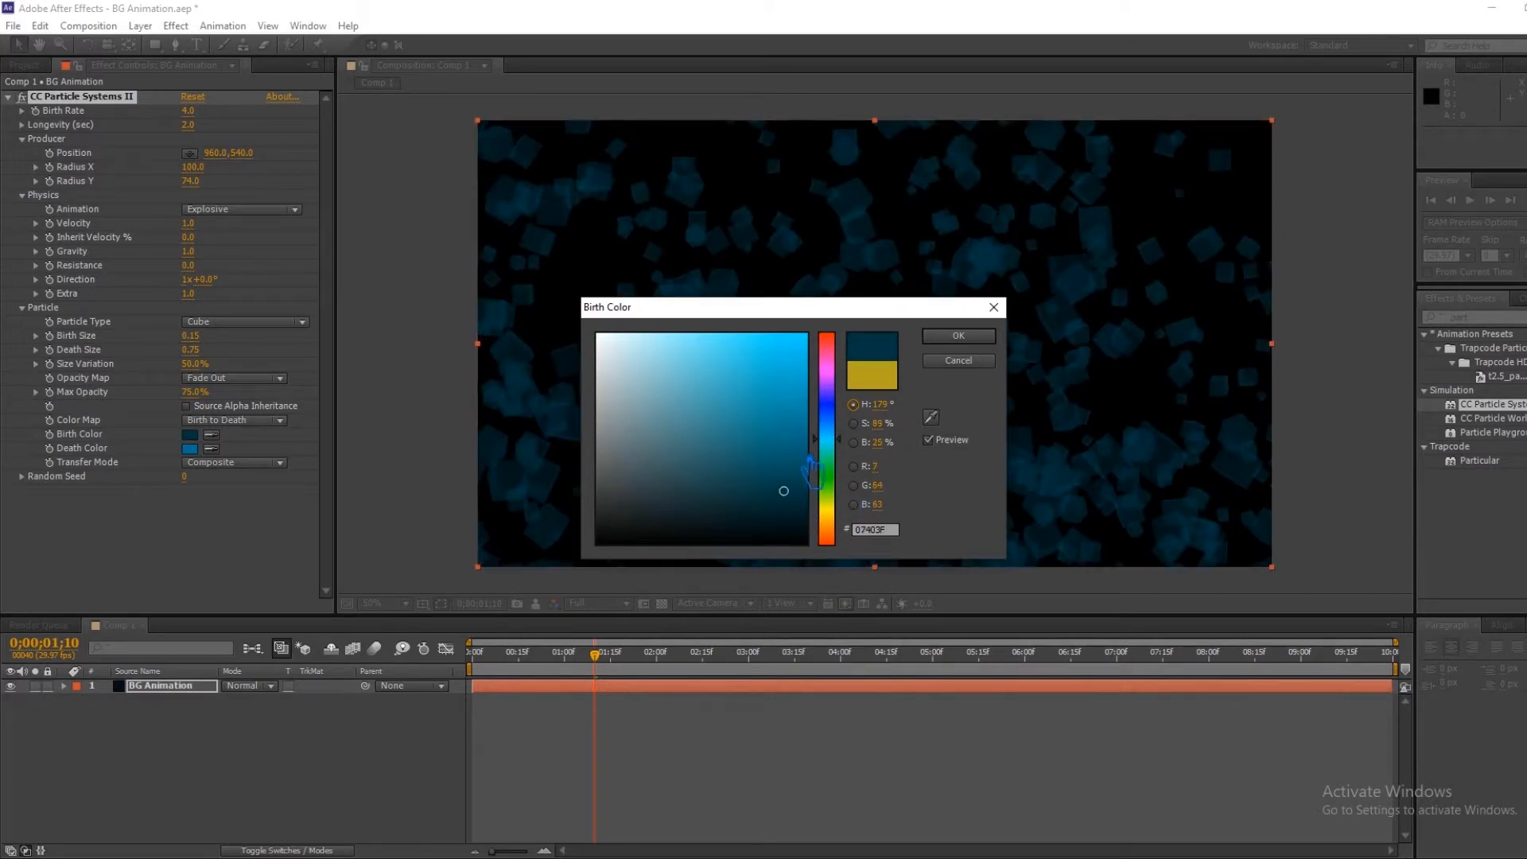
left_click(960, 337)
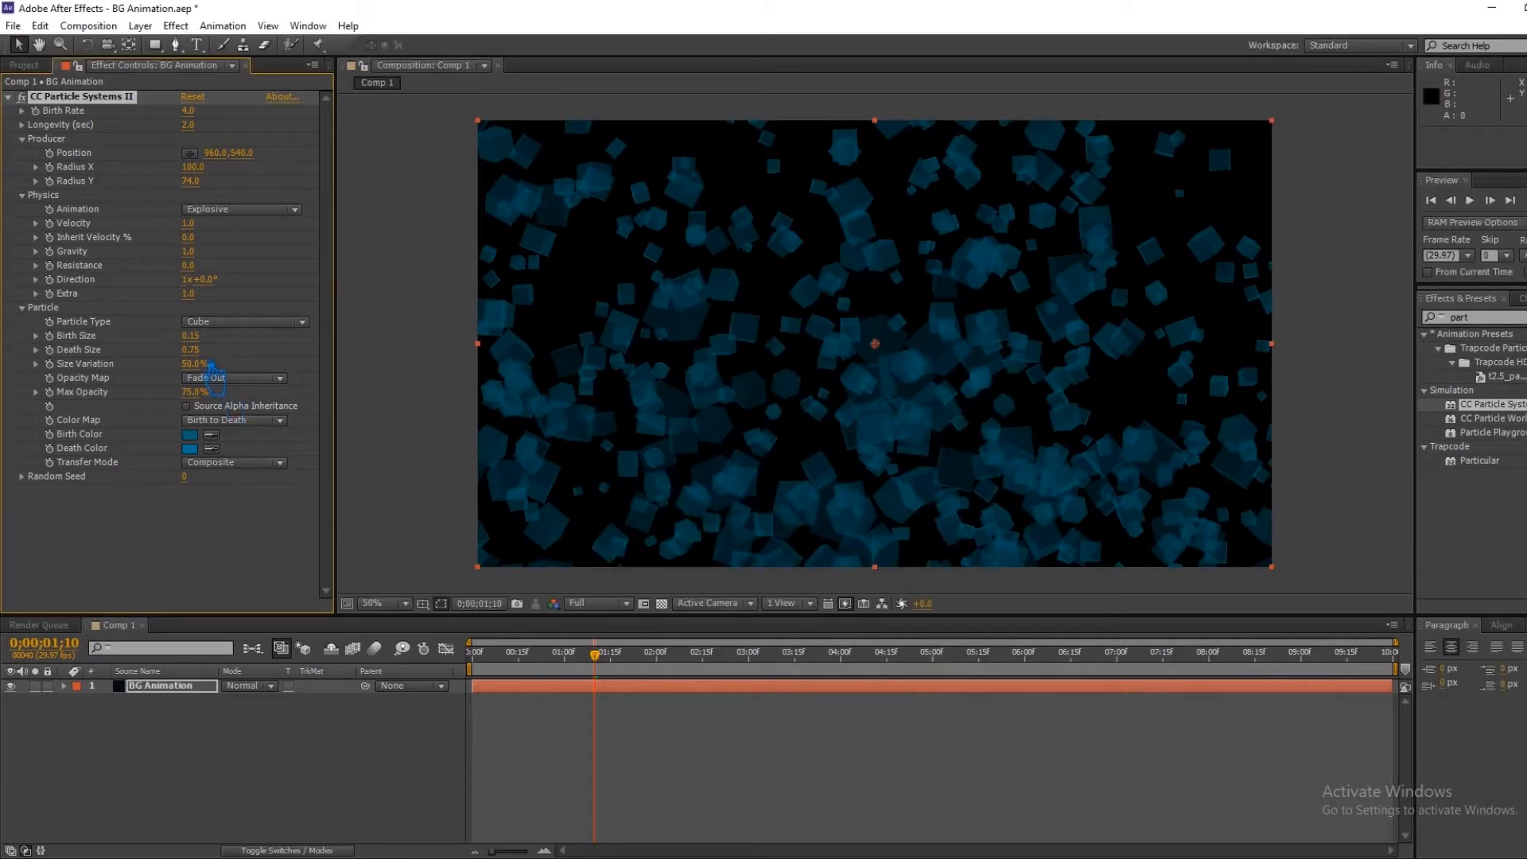
Step: Set the Birth Rate to 2.0, with a particle Birth Size of 0.69 and Death Size of 0.24
left_click(199, 112)
key("Return")
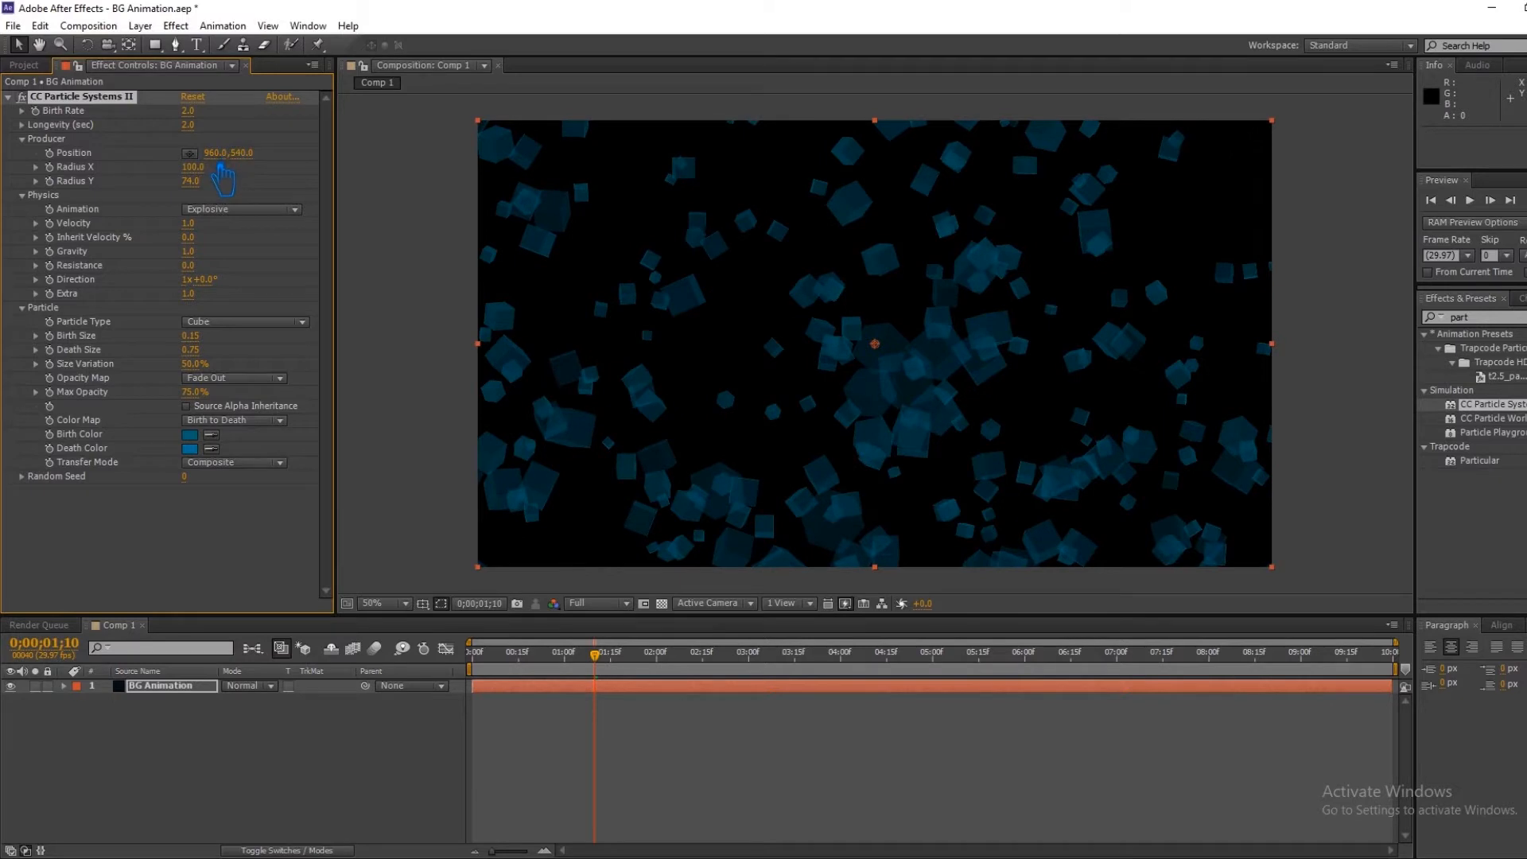
left_click_drag(204, 342, 191, 398)
Step: Set the particles' Opacity Map to Fade In with 100% Max Opacity, and preview the animation
left_click(231, 378)
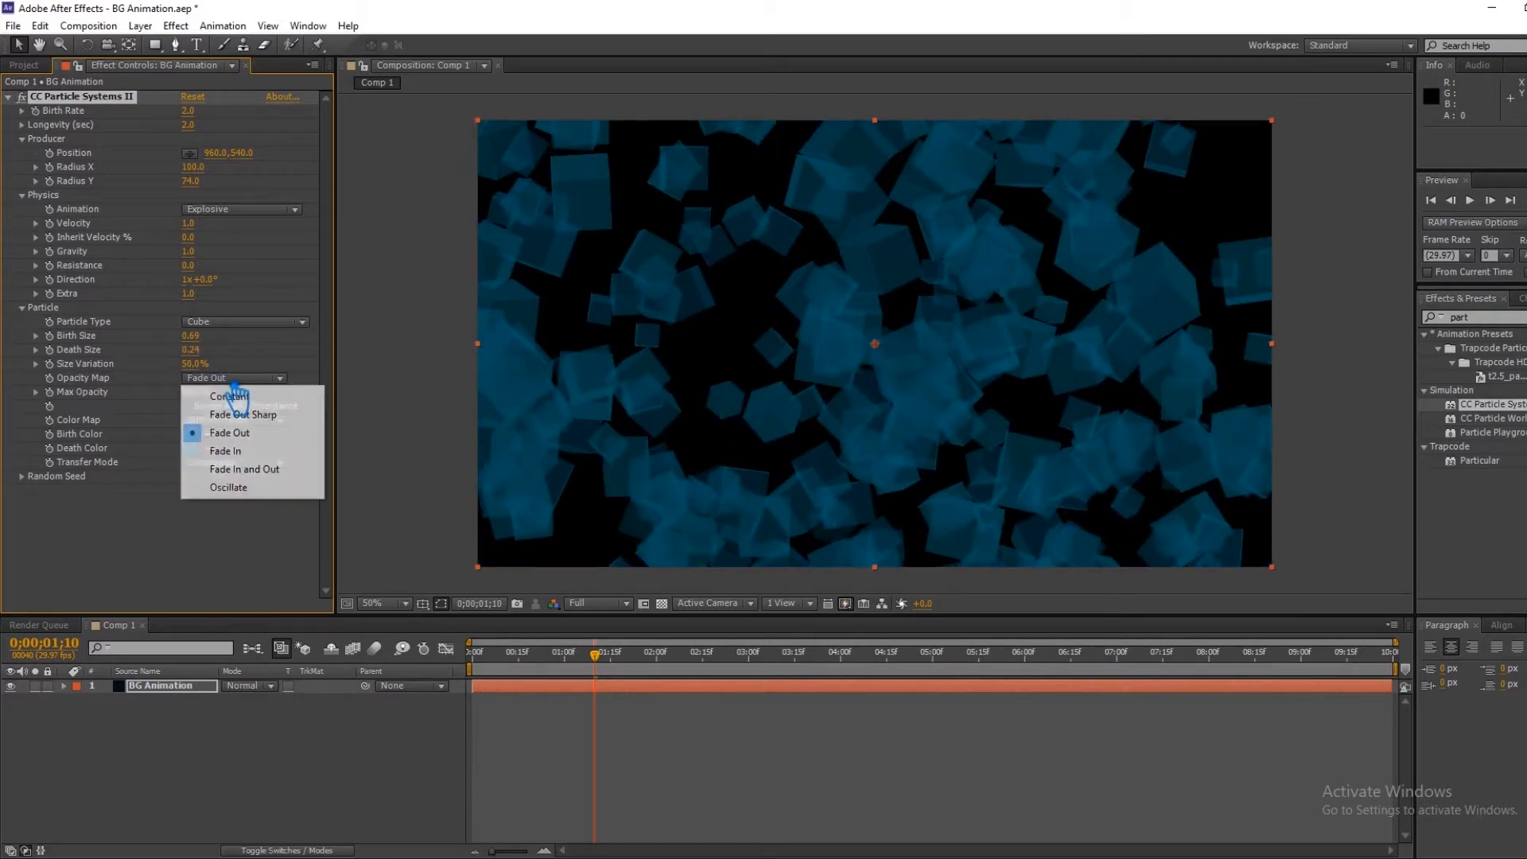
left_click(249, 455)
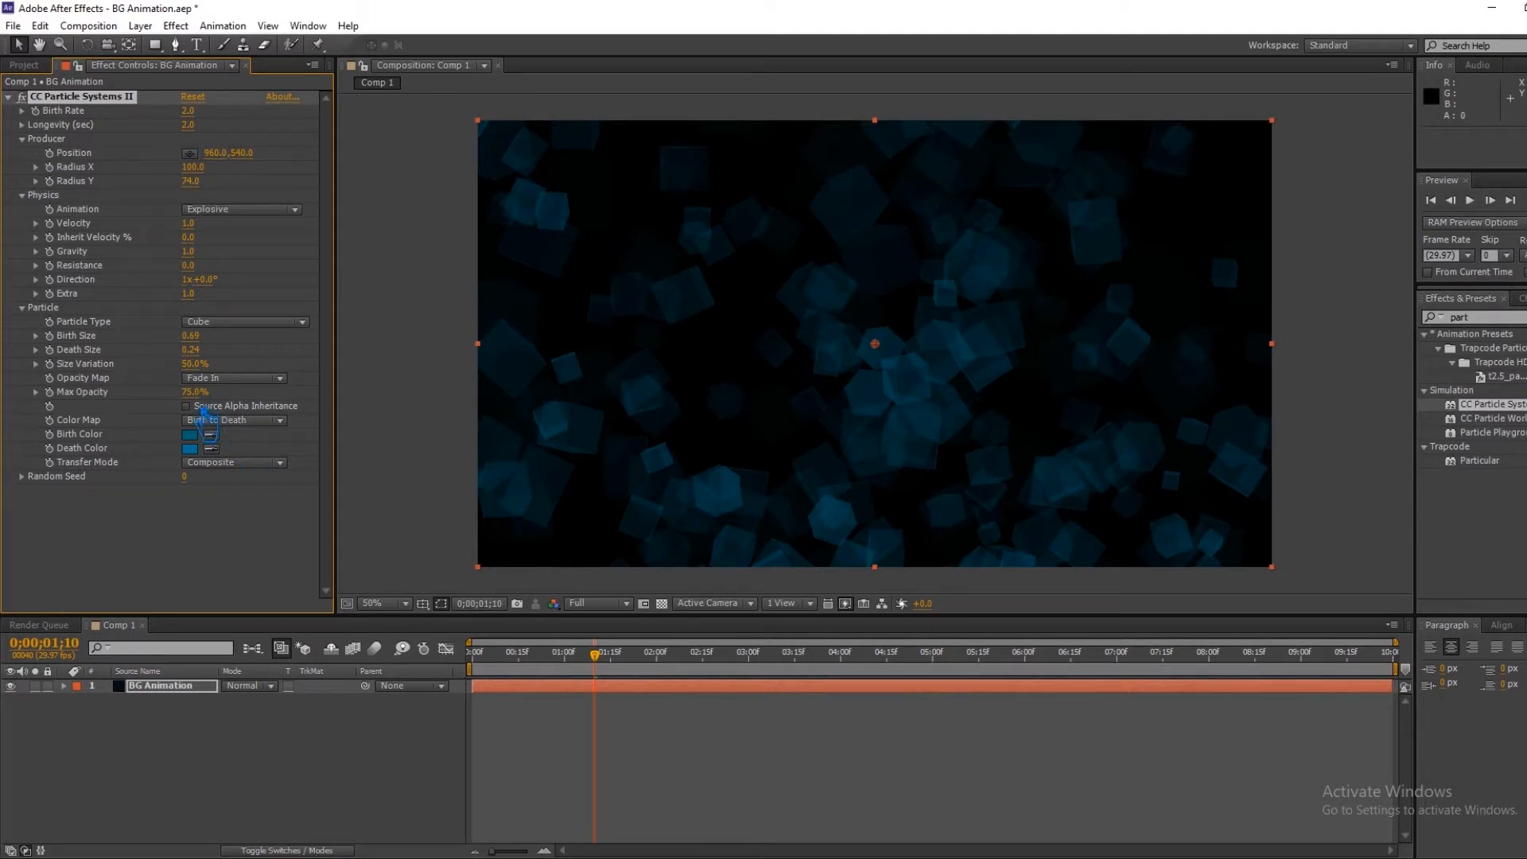
left_click_drag(206, 413, 356, 417)
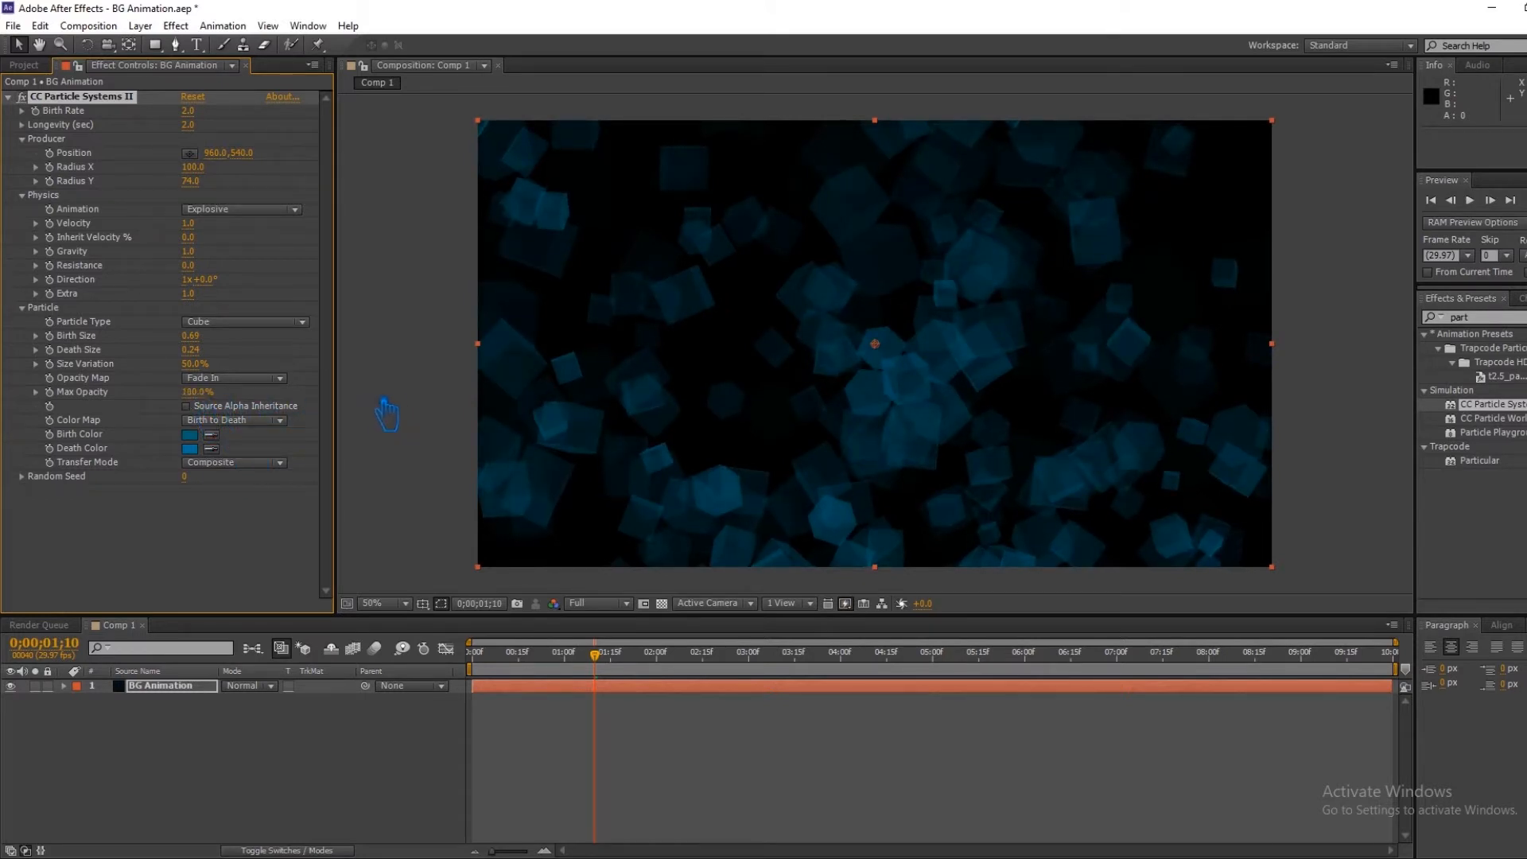
key("space")
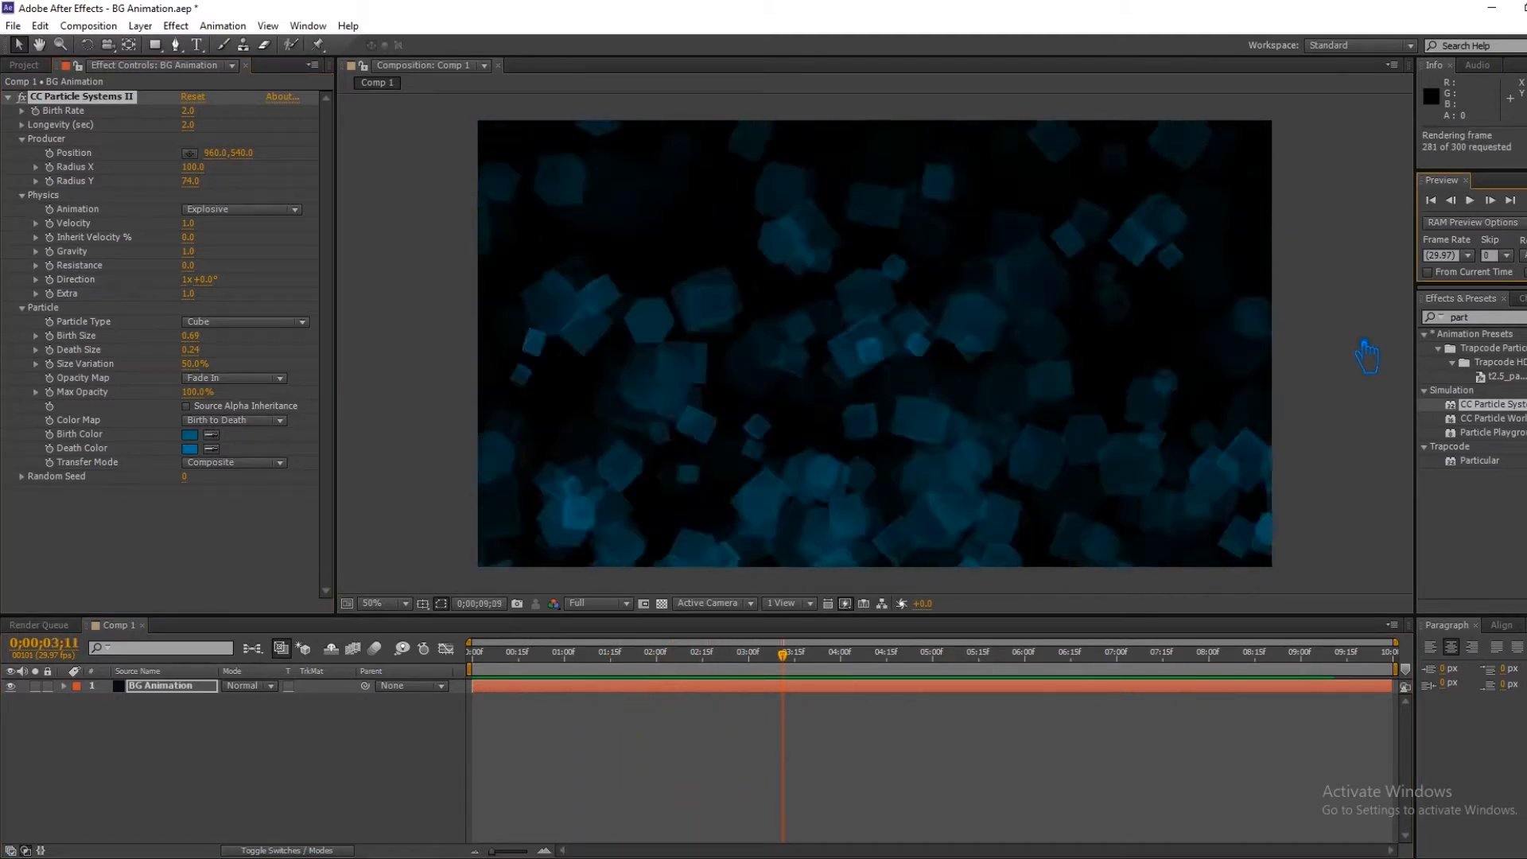
key("space")
Step: Try a particle Birth Size of 0.20 and undo the change
left_click(197, 336)
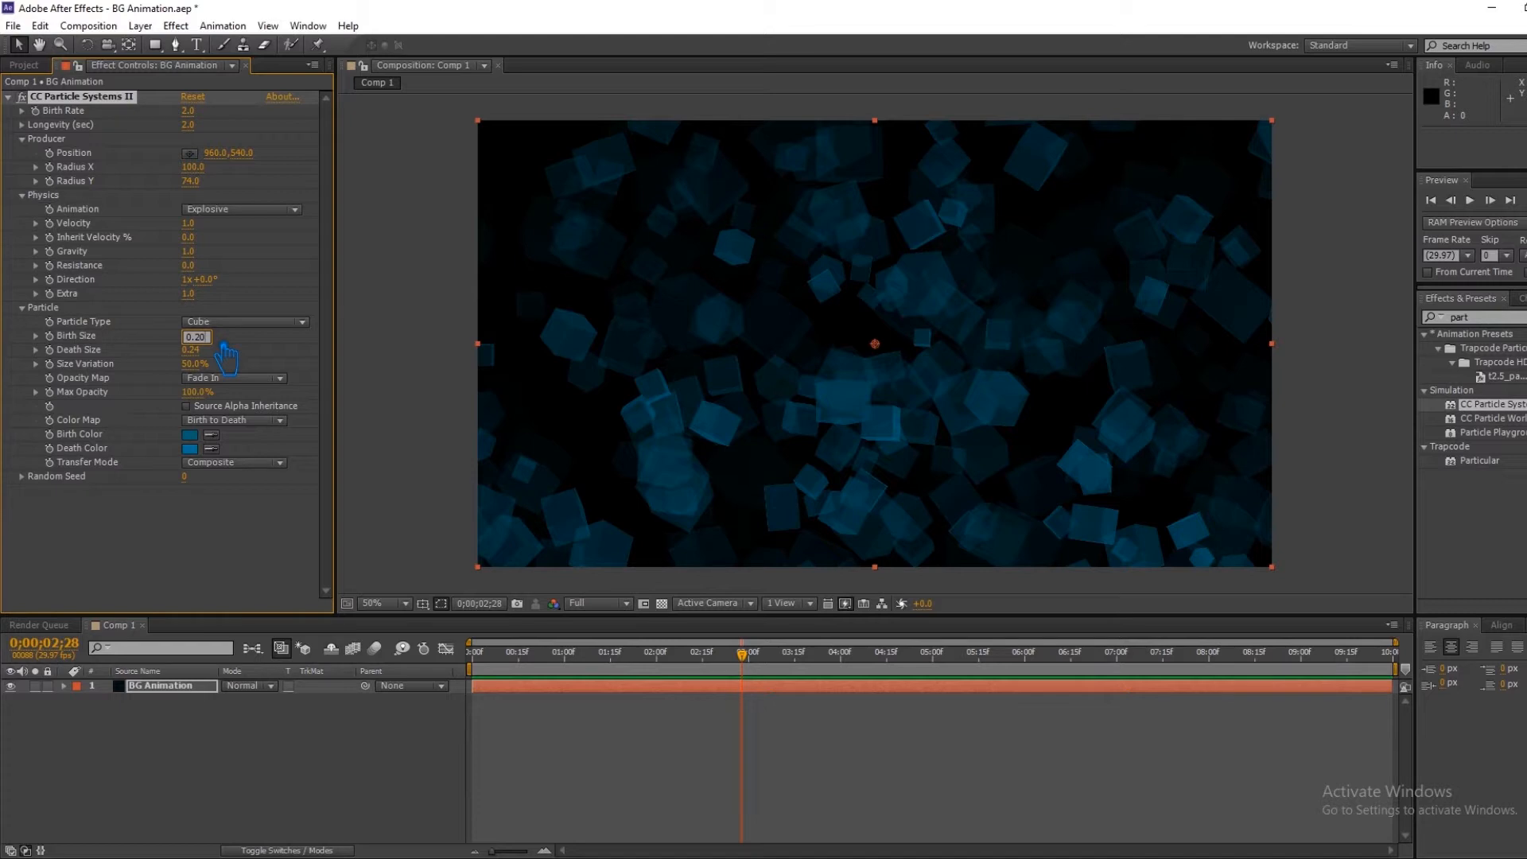
key("Return")
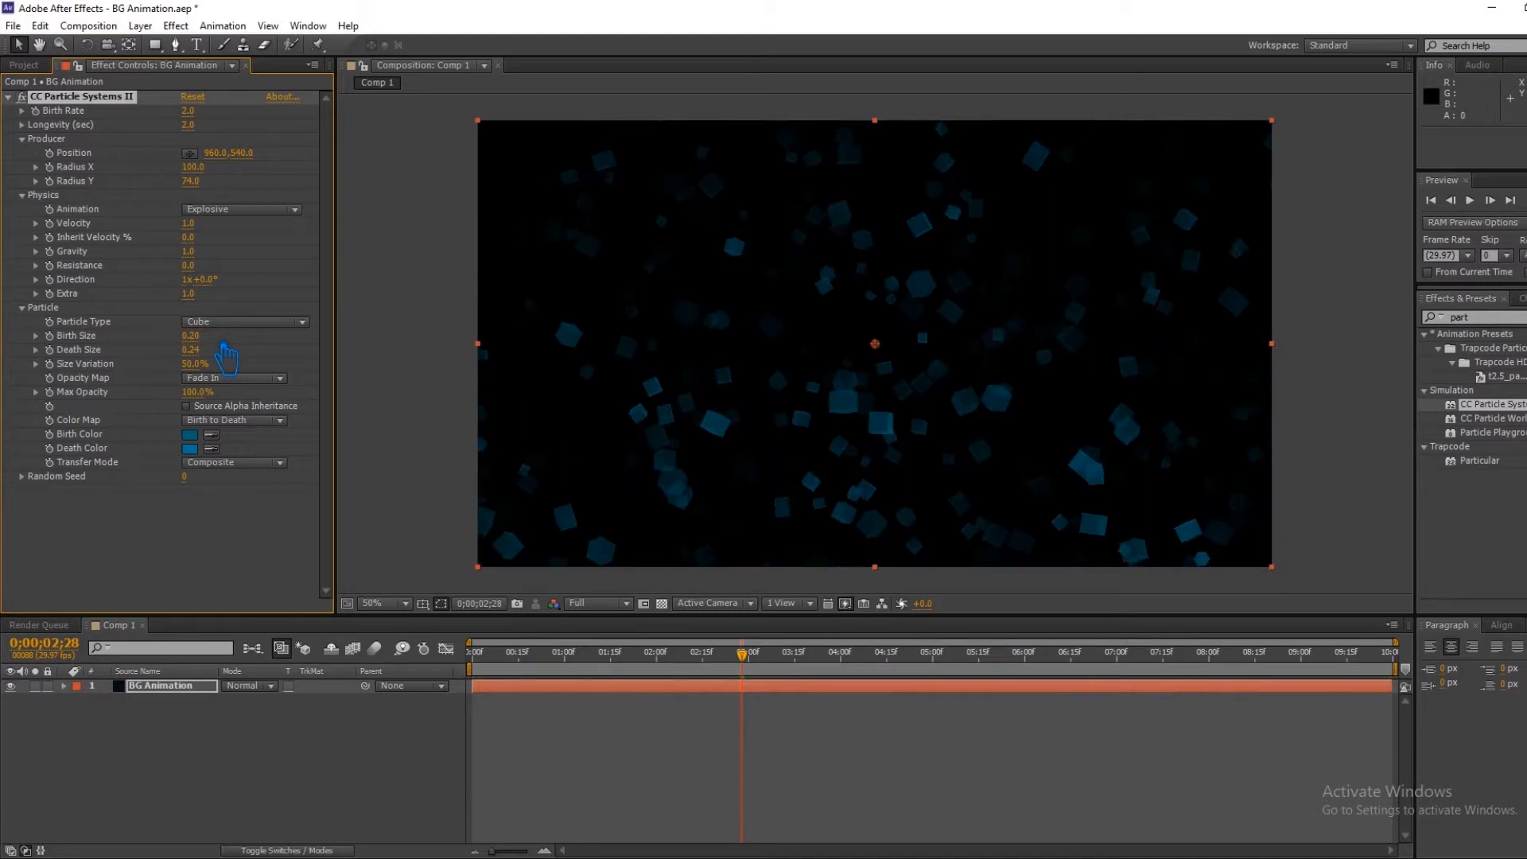
key("ctrl+z")
Step: Set the particles' Birth Size to 0.90 and Death Size to 0.30, with a Random Seed of 1040
left_click(210, 338)
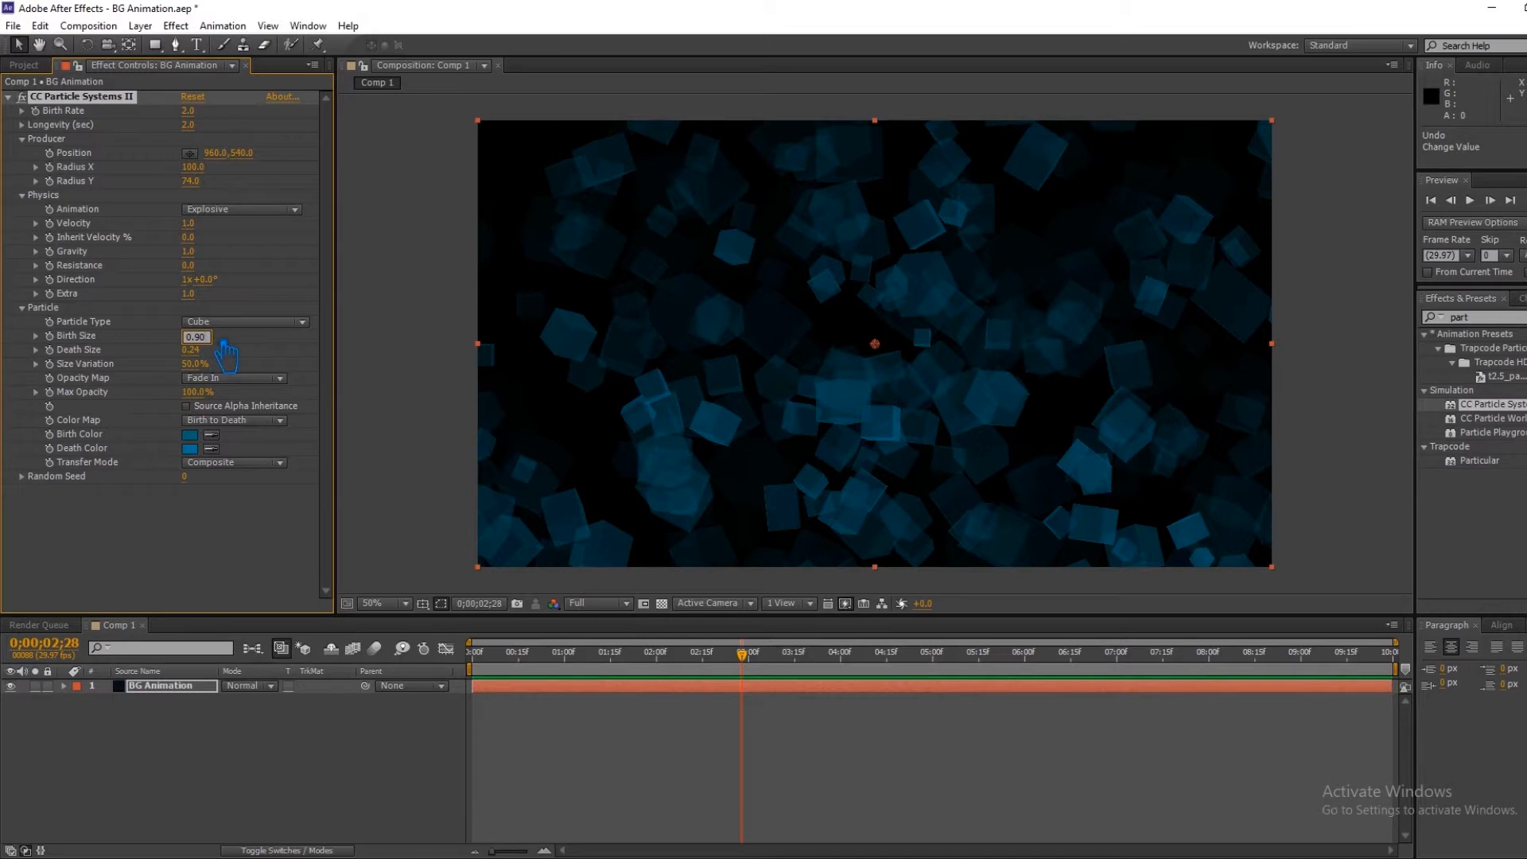
key("Return")
left_click(210, 351)
key("Return")
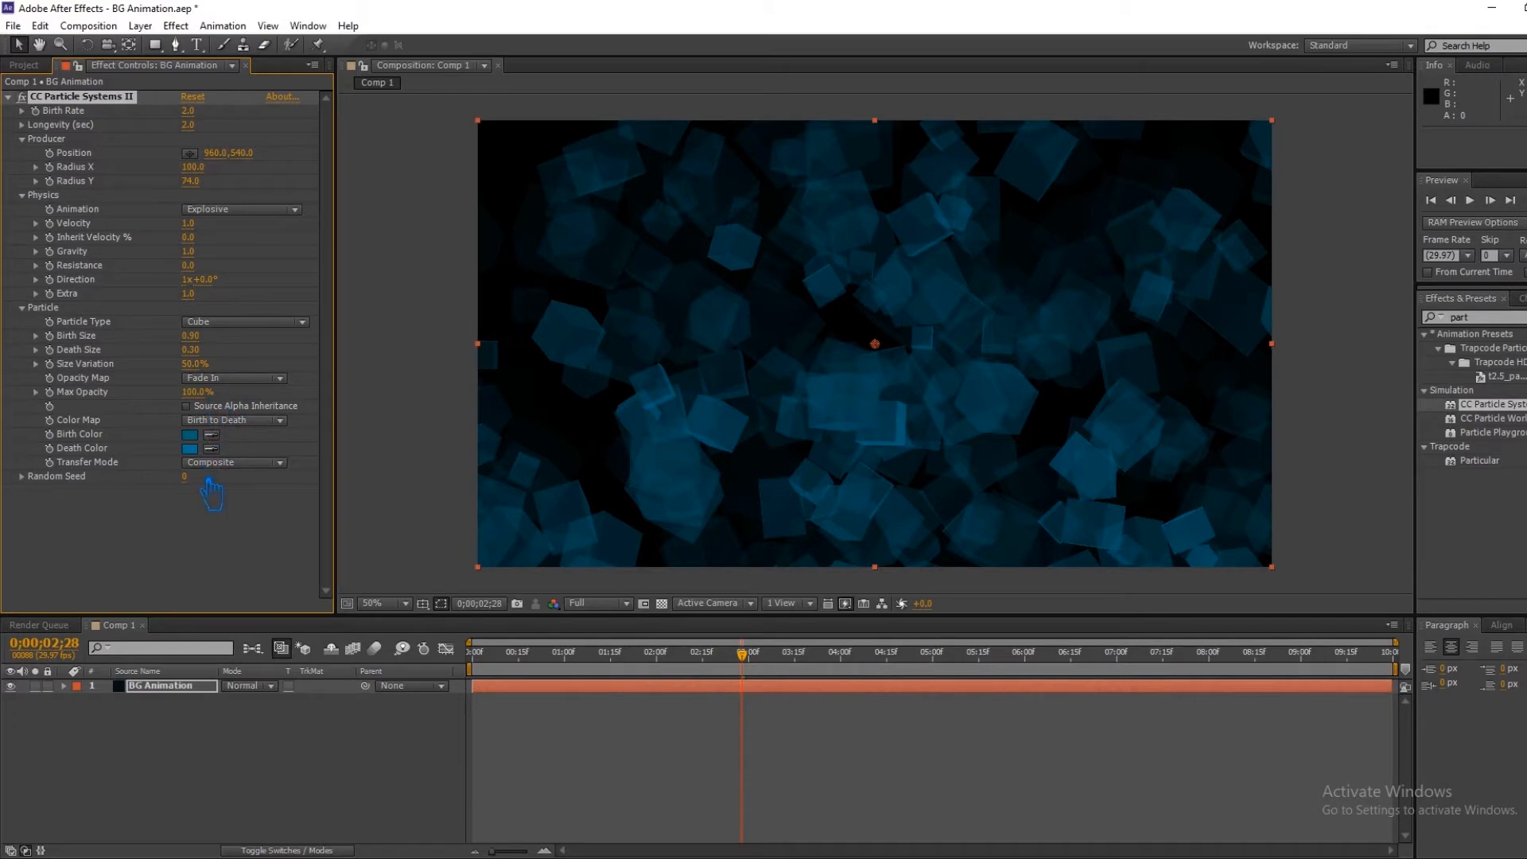
left_click_drag(201, 486, 298, 496)
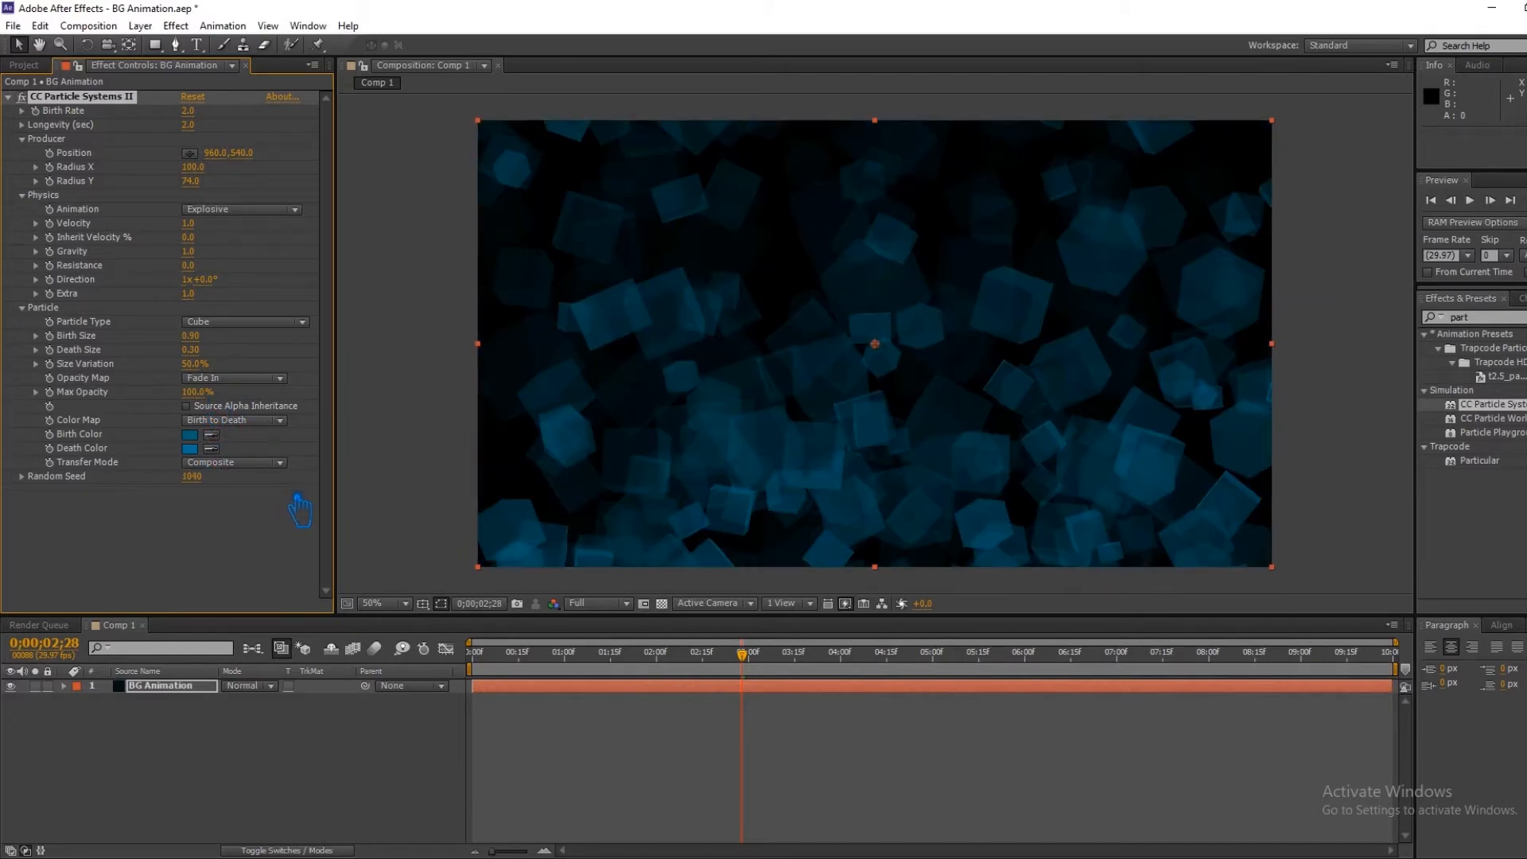
Step: Check a later frame, set the particles' Birth Rate to 1.0 and Longevity to 1.0 second, and preview the animation
left_click_drag(748, 633, 1072, 708)
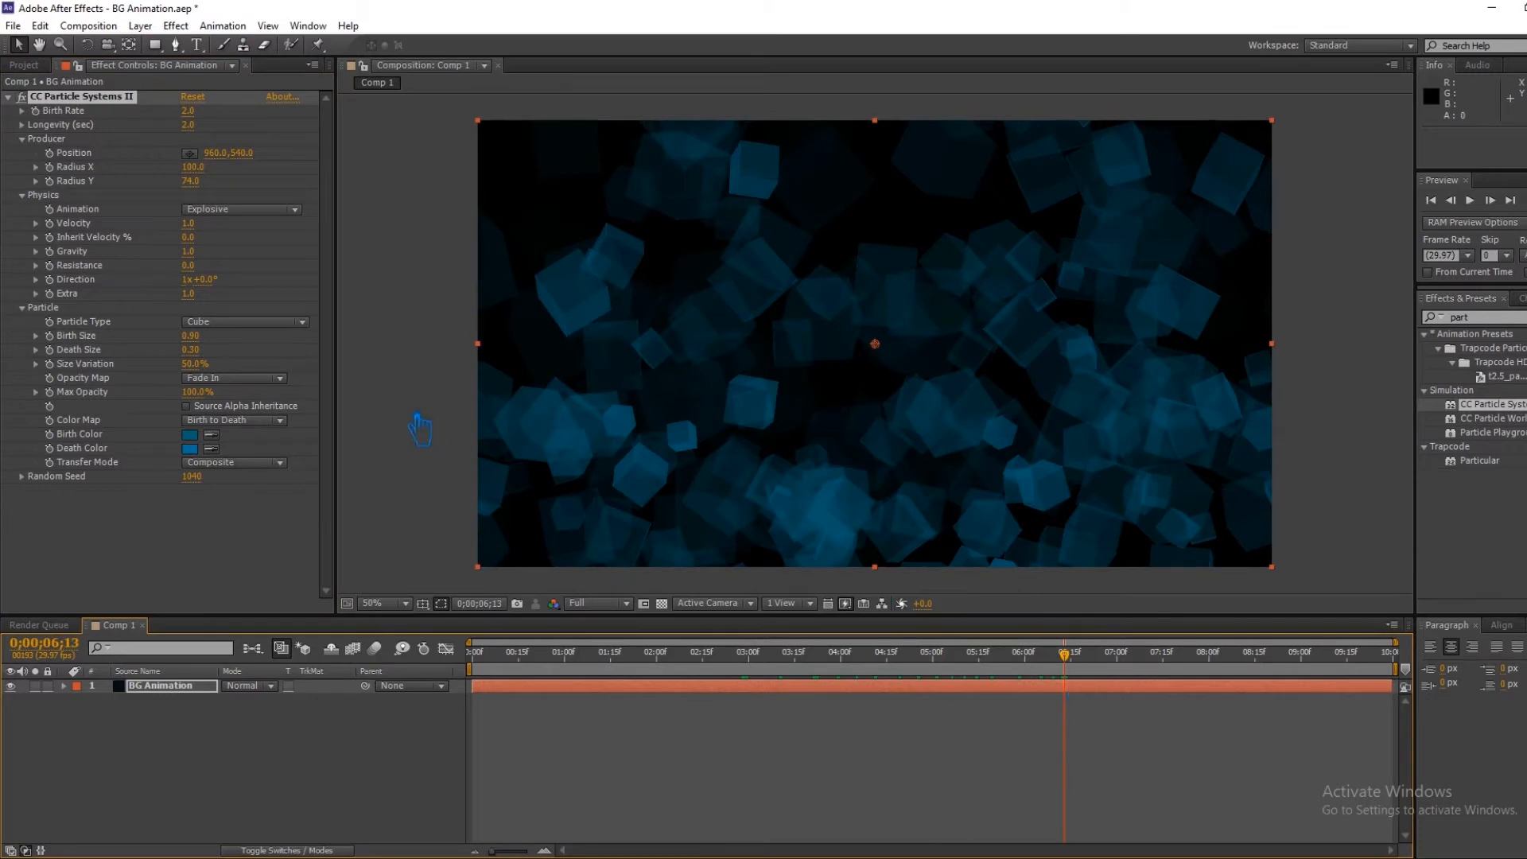
left_click(188, 111)
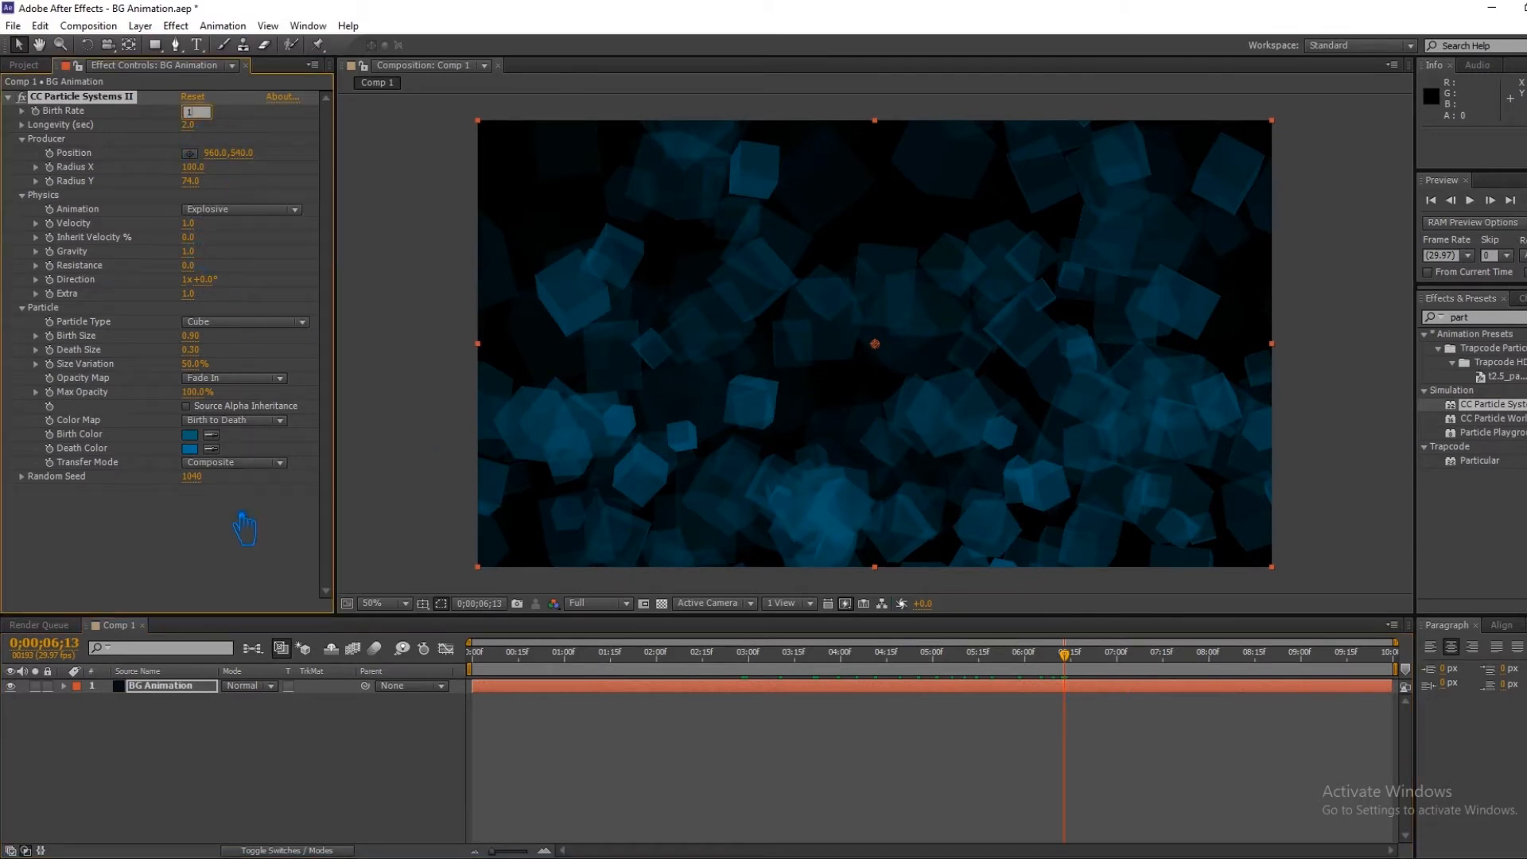
type("1")
key("Return")
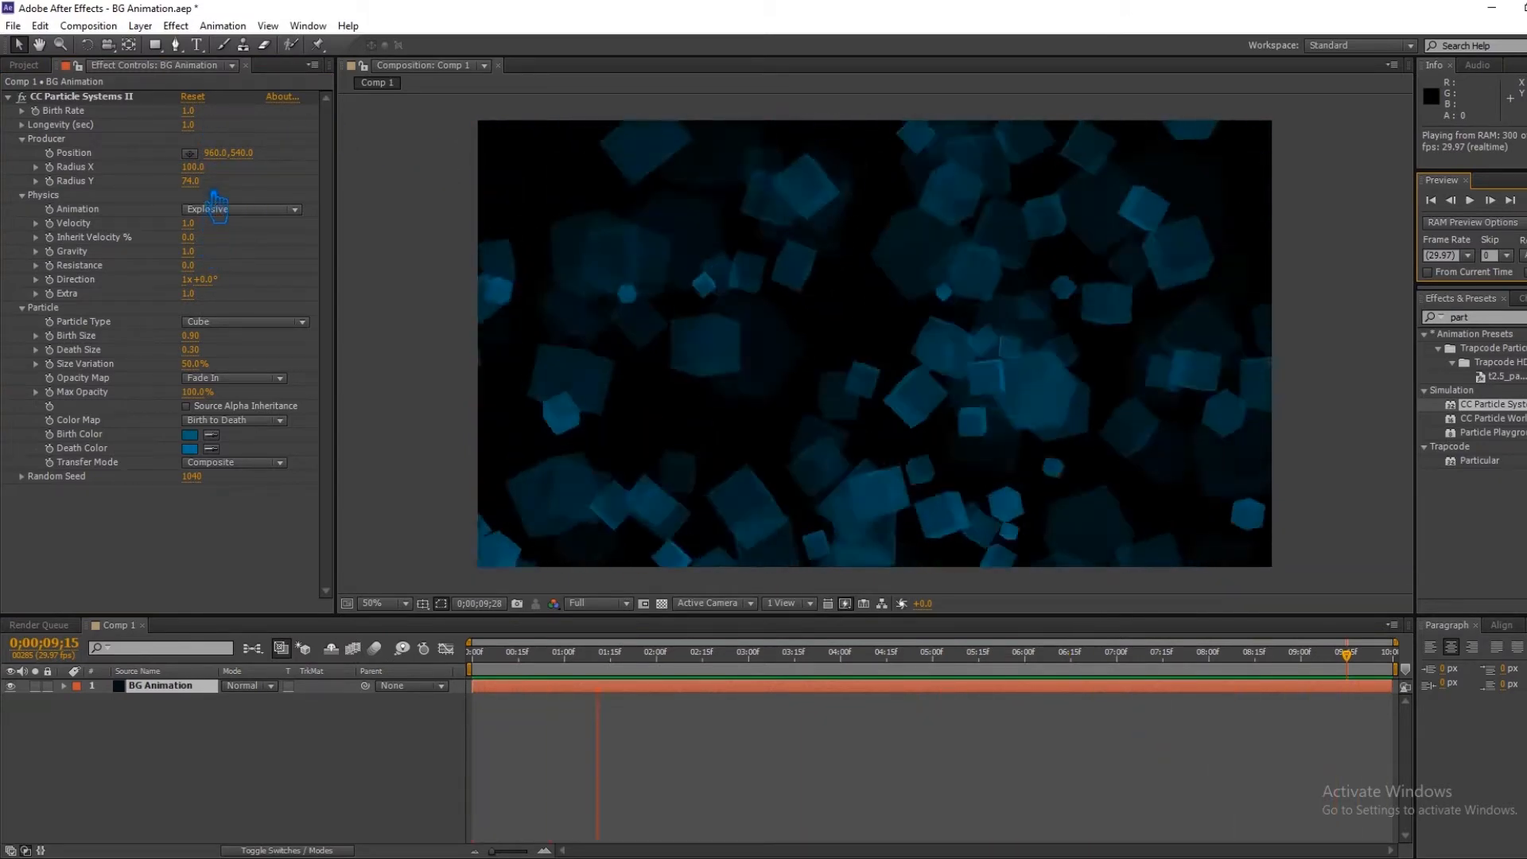
Step: Set the producer's Radius X to 80.0 and the physics Direction to 1x+221.0°
mouse_move(203, 171)
left_mouse_down()
mouse_move(128, 174)
mouse_move(211, 173)
mouse_move(196, 177)
mouse_move(223, 187)
left_mouse_up()
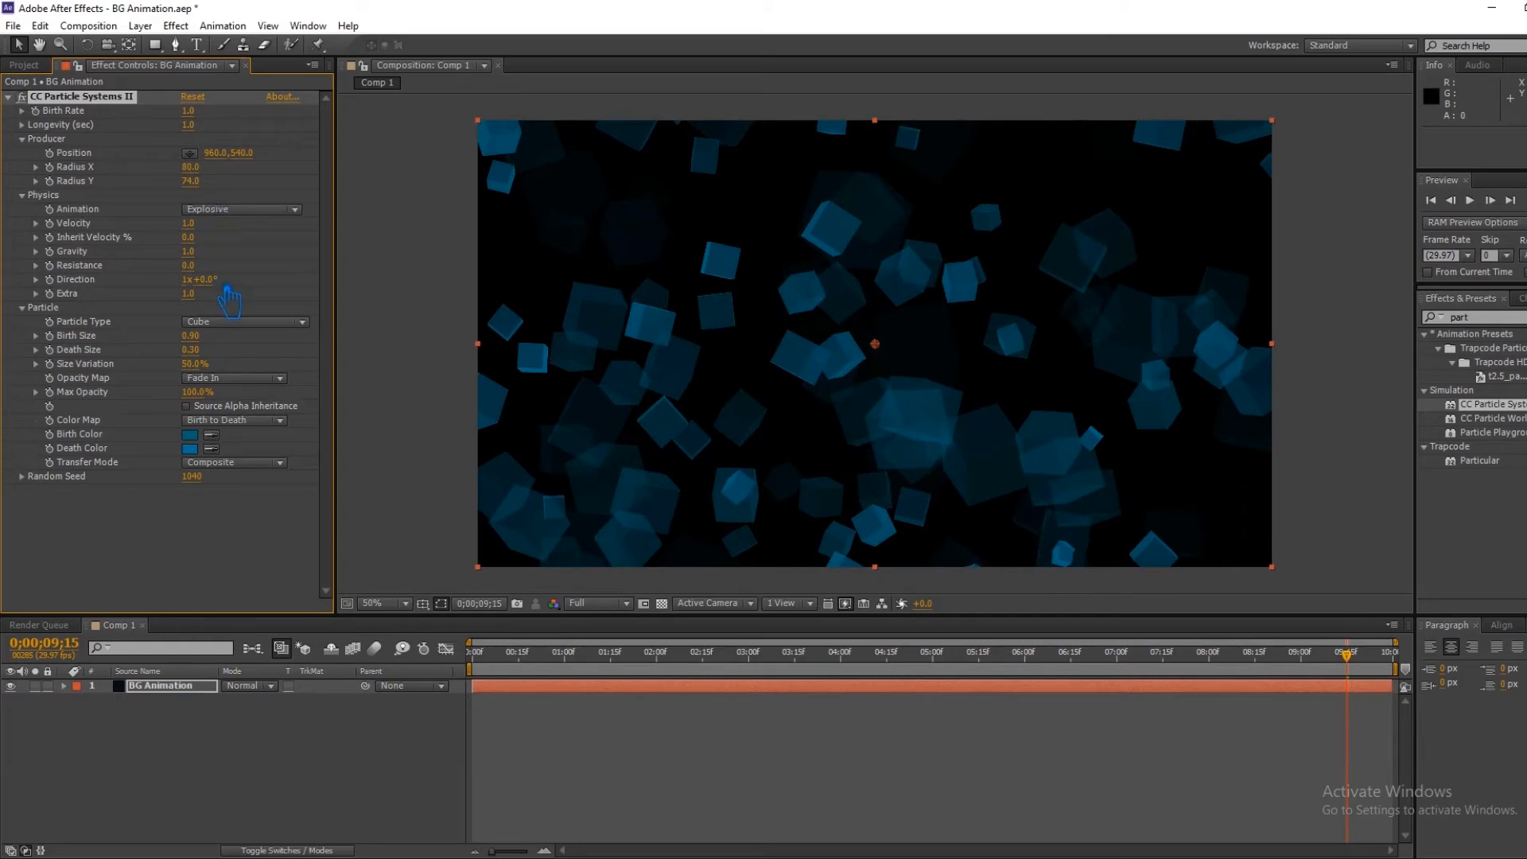
left_click_drag(229, 298, 416, 306)
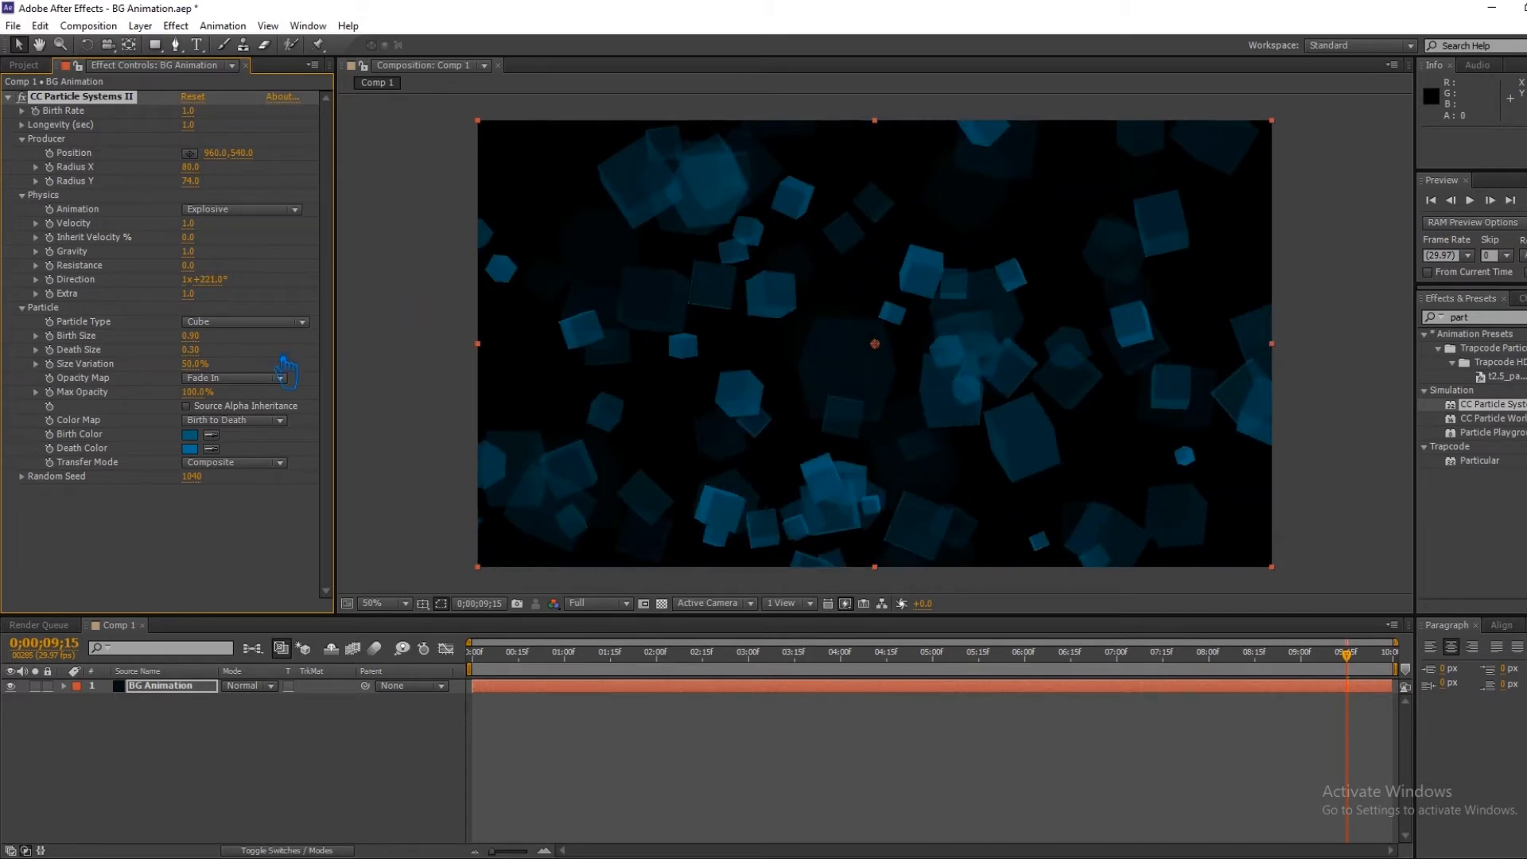
Step: Try TetraHedron as the Particle Type, check an earlier frame, and set the type back to Cube
left_click(239, 321)
left_click(255, 482)
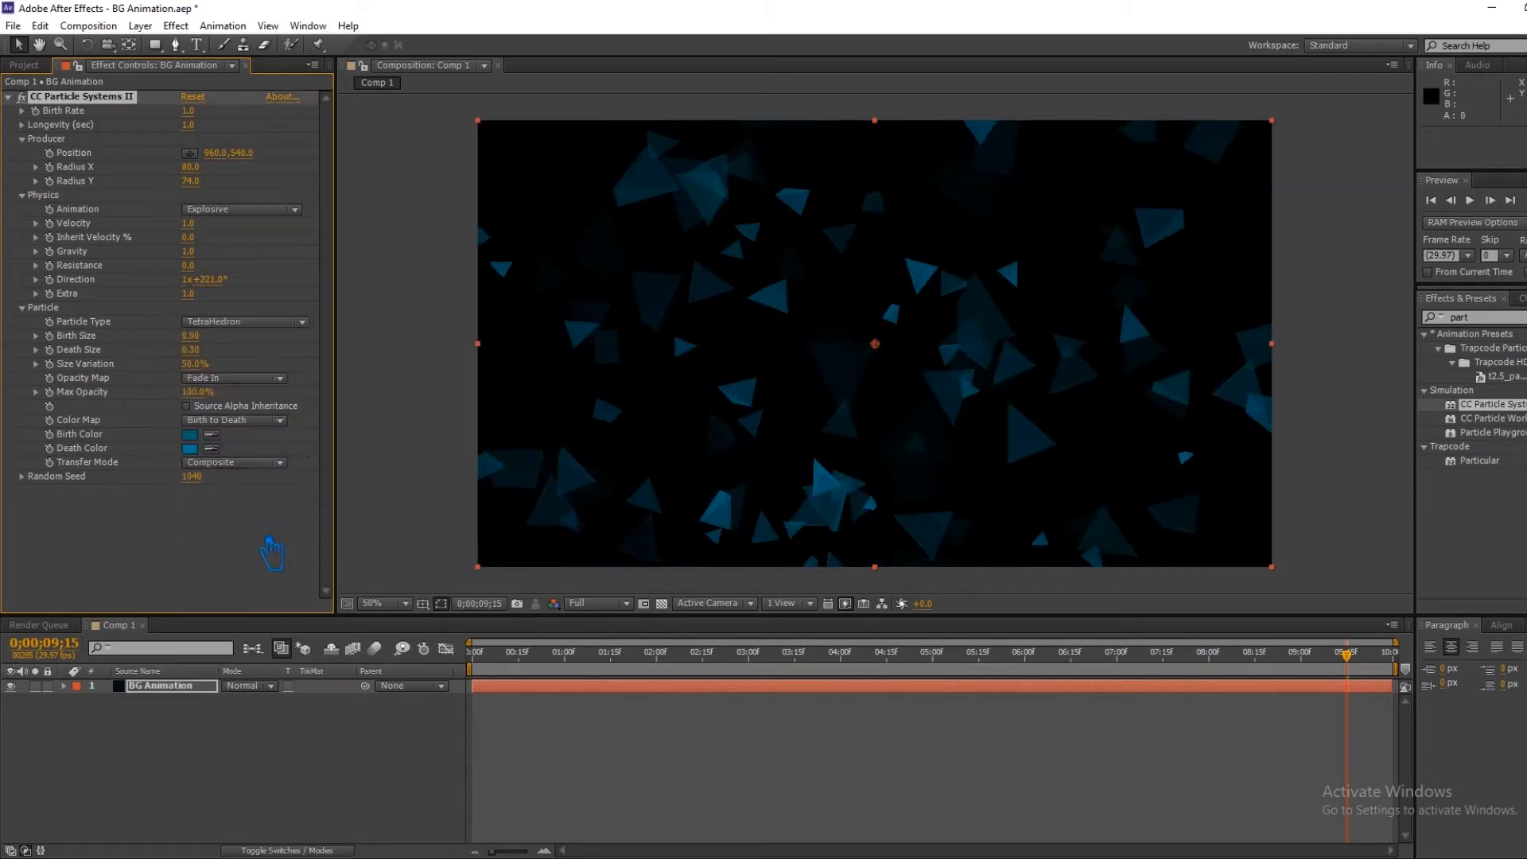
left_click_drag(1350, 658, 1162, 682)
left_click(243, 321)
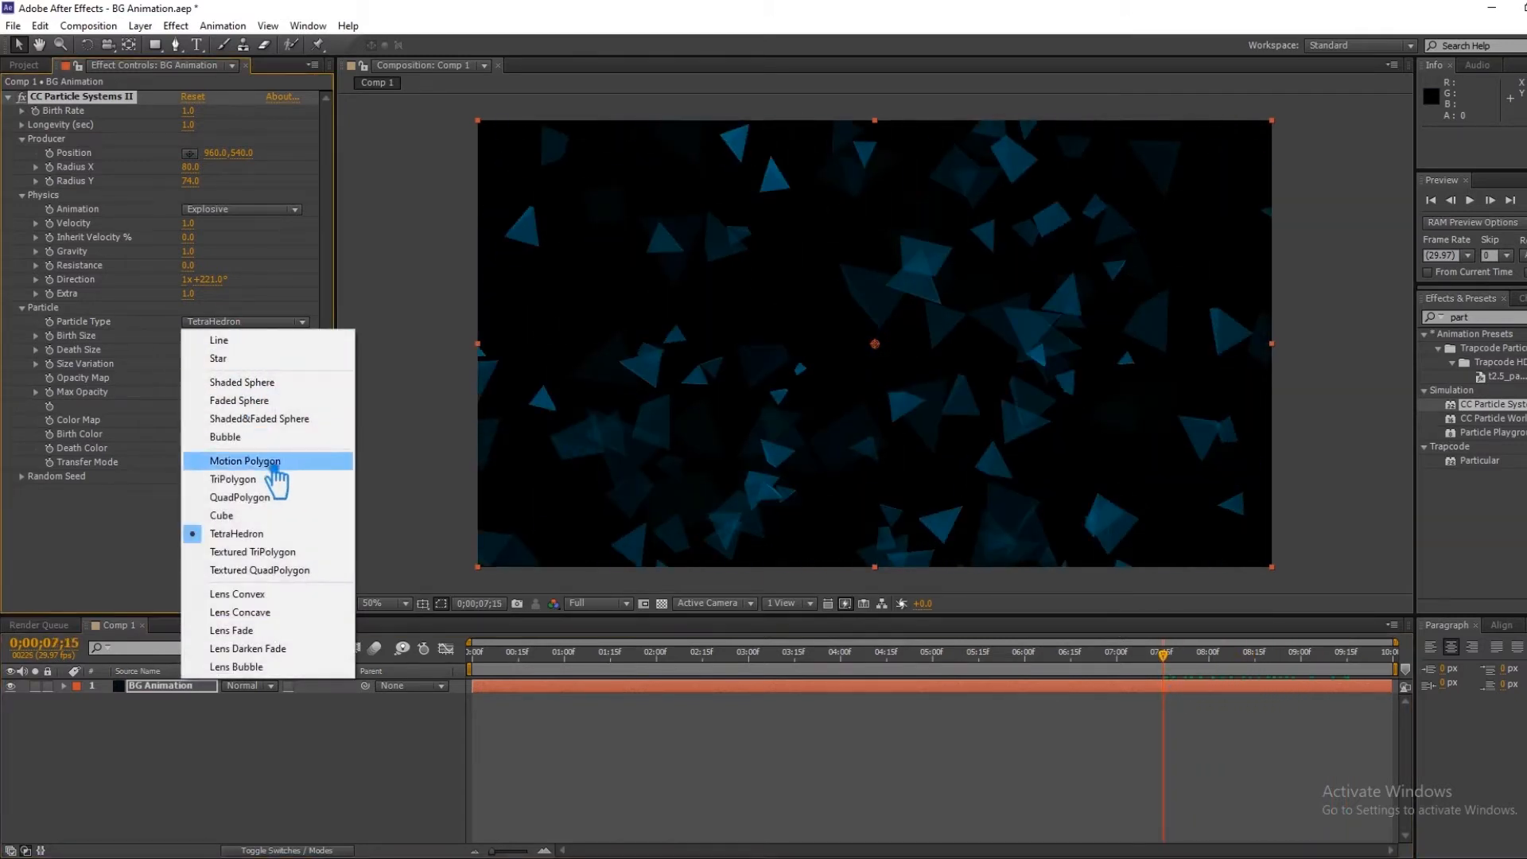
left_click(263, 515)
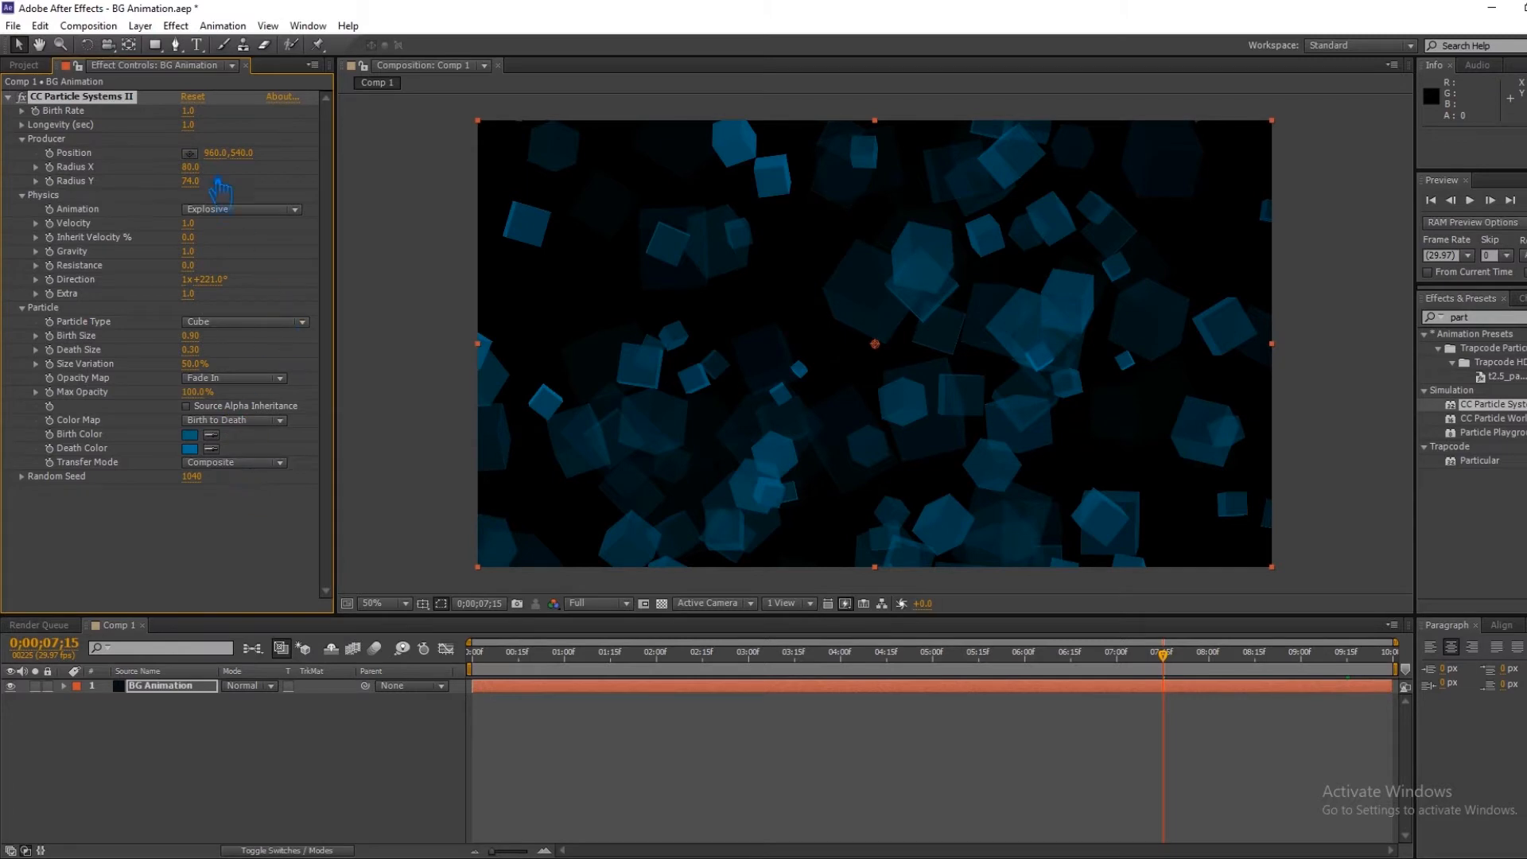
Step: Try a particle Birth Rate of 2.0 and raise it to 4.0
left_click(191, 111)
key("Return")
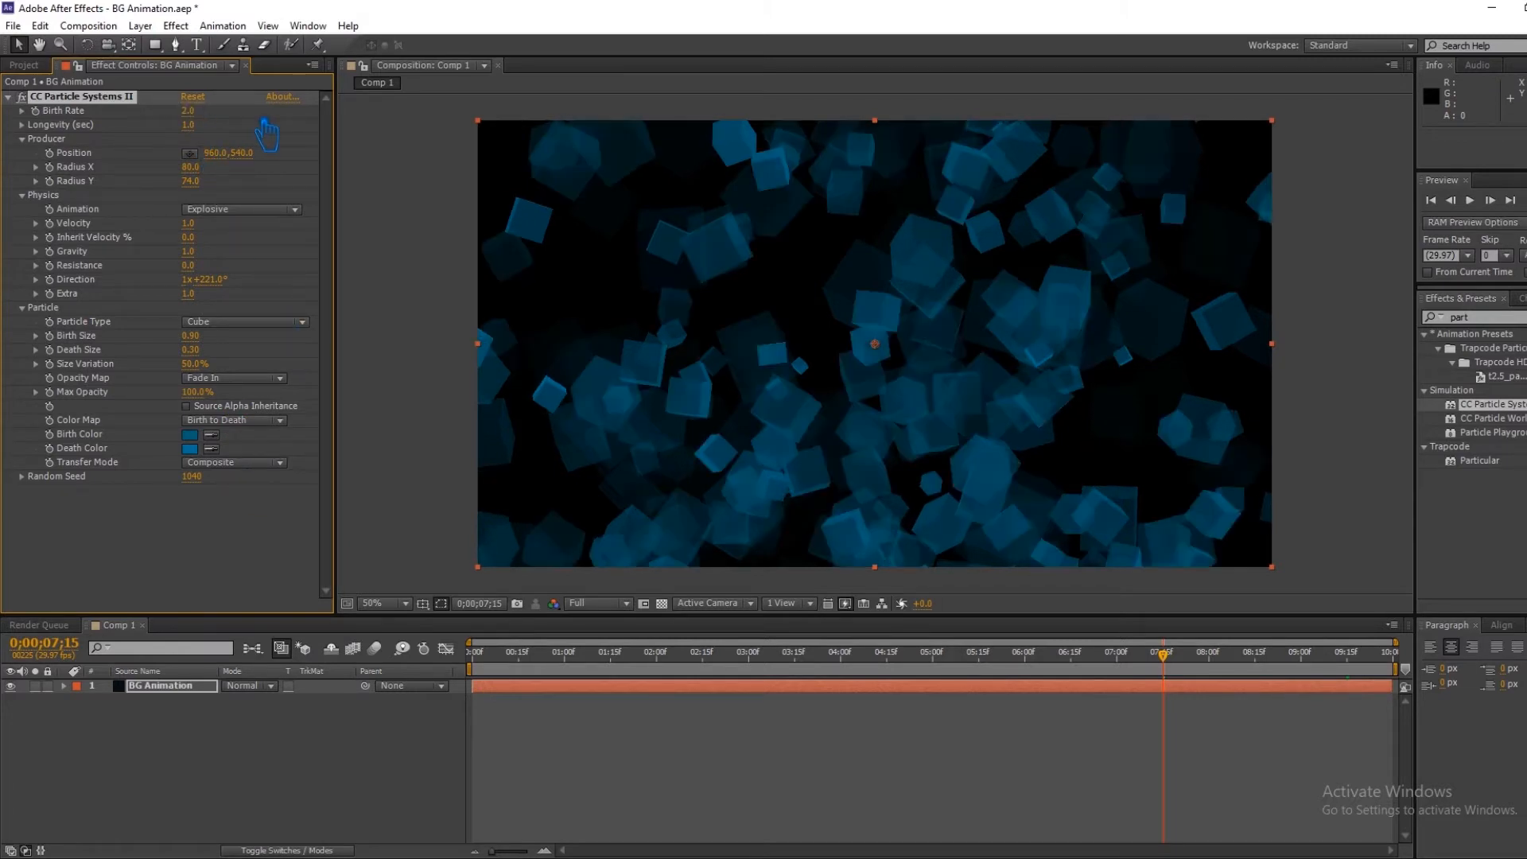
left_click(189, 111)
key("Return")
Step: Try a Longevity of 2.0 seconds, preview the animation, and return Longevity to 1.0 second
left_click(191, 125)
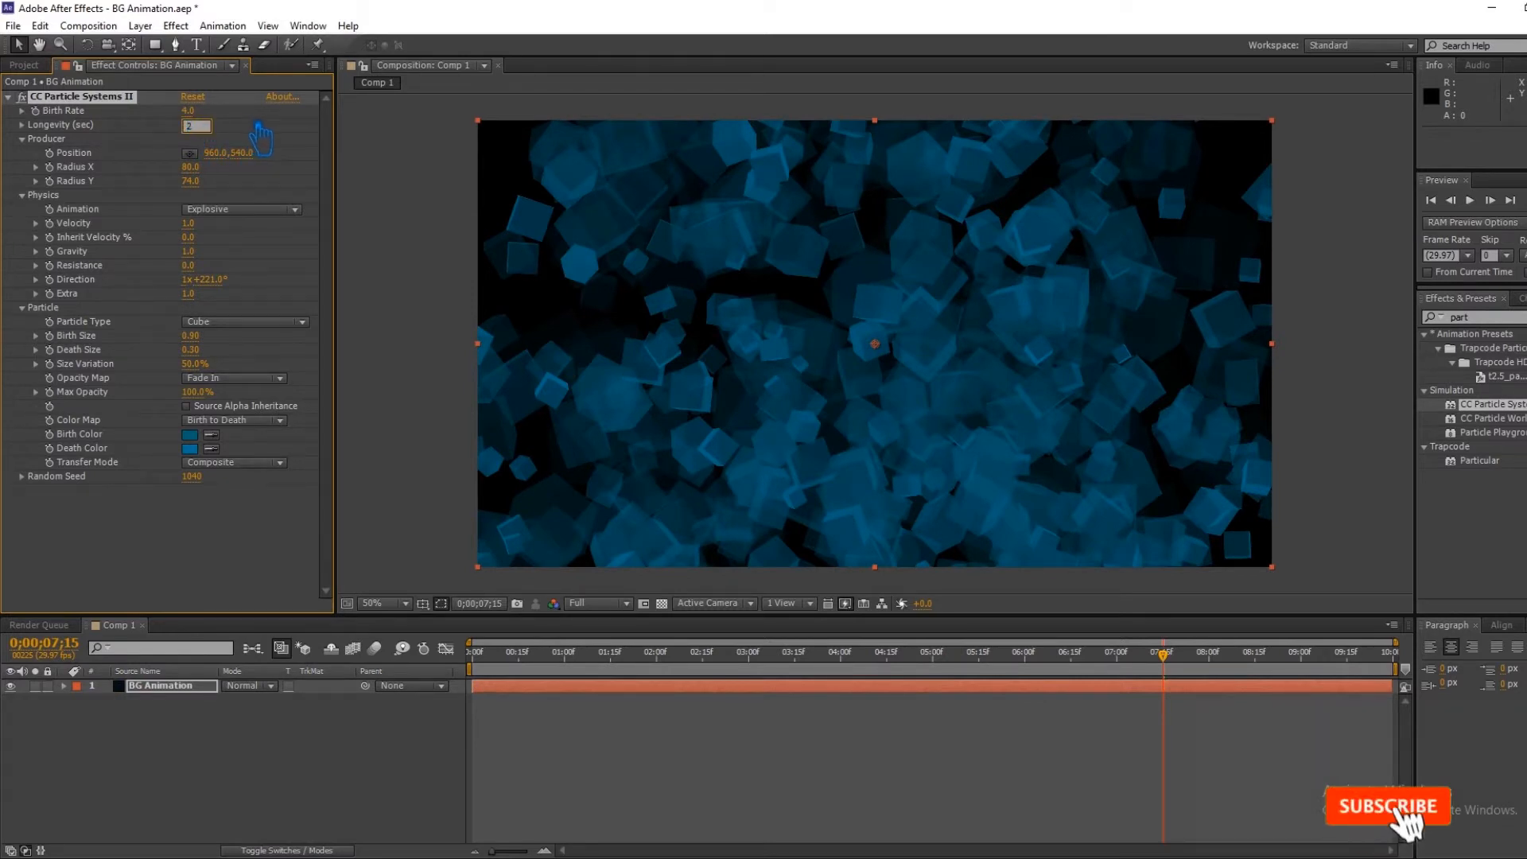
type("2")
key("Return")
key("KP_0")
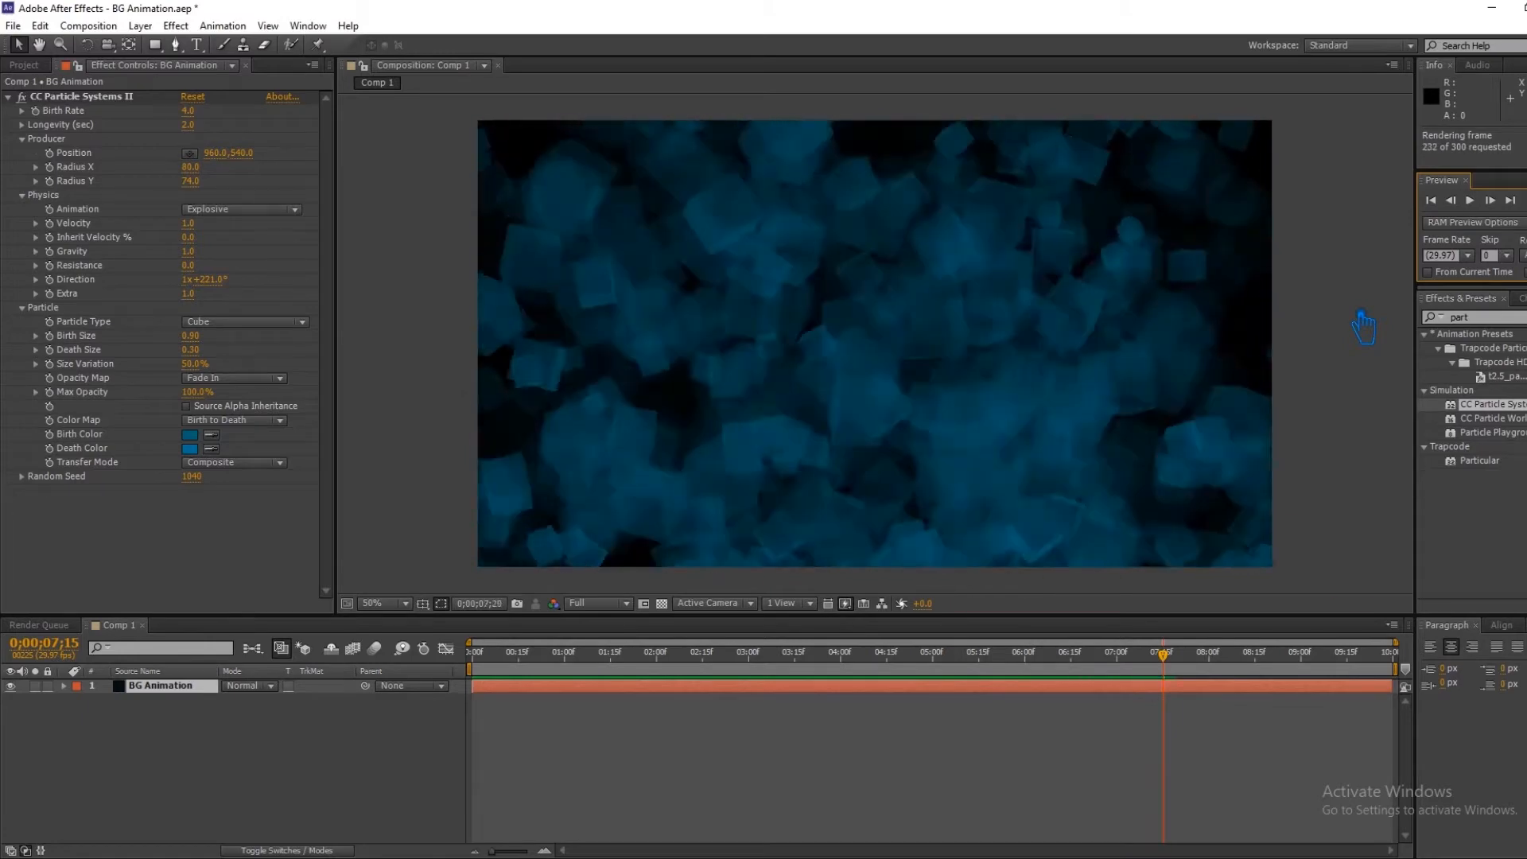
left_click(187, 125)
type("1")
key("Return")
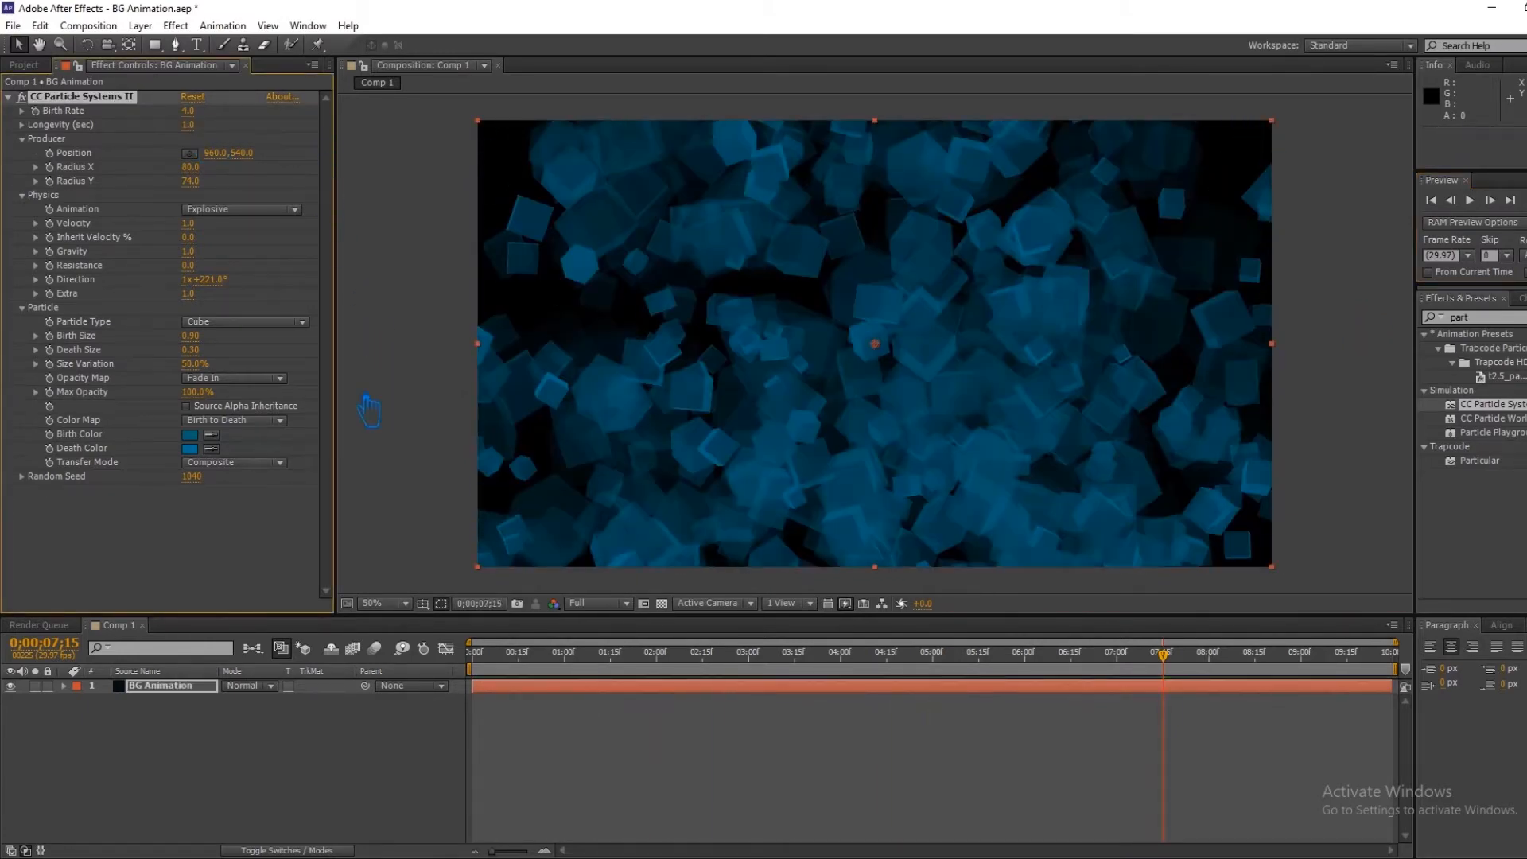
Step: Deselect the BG Animation layer and save the project
left_click(298, 766)
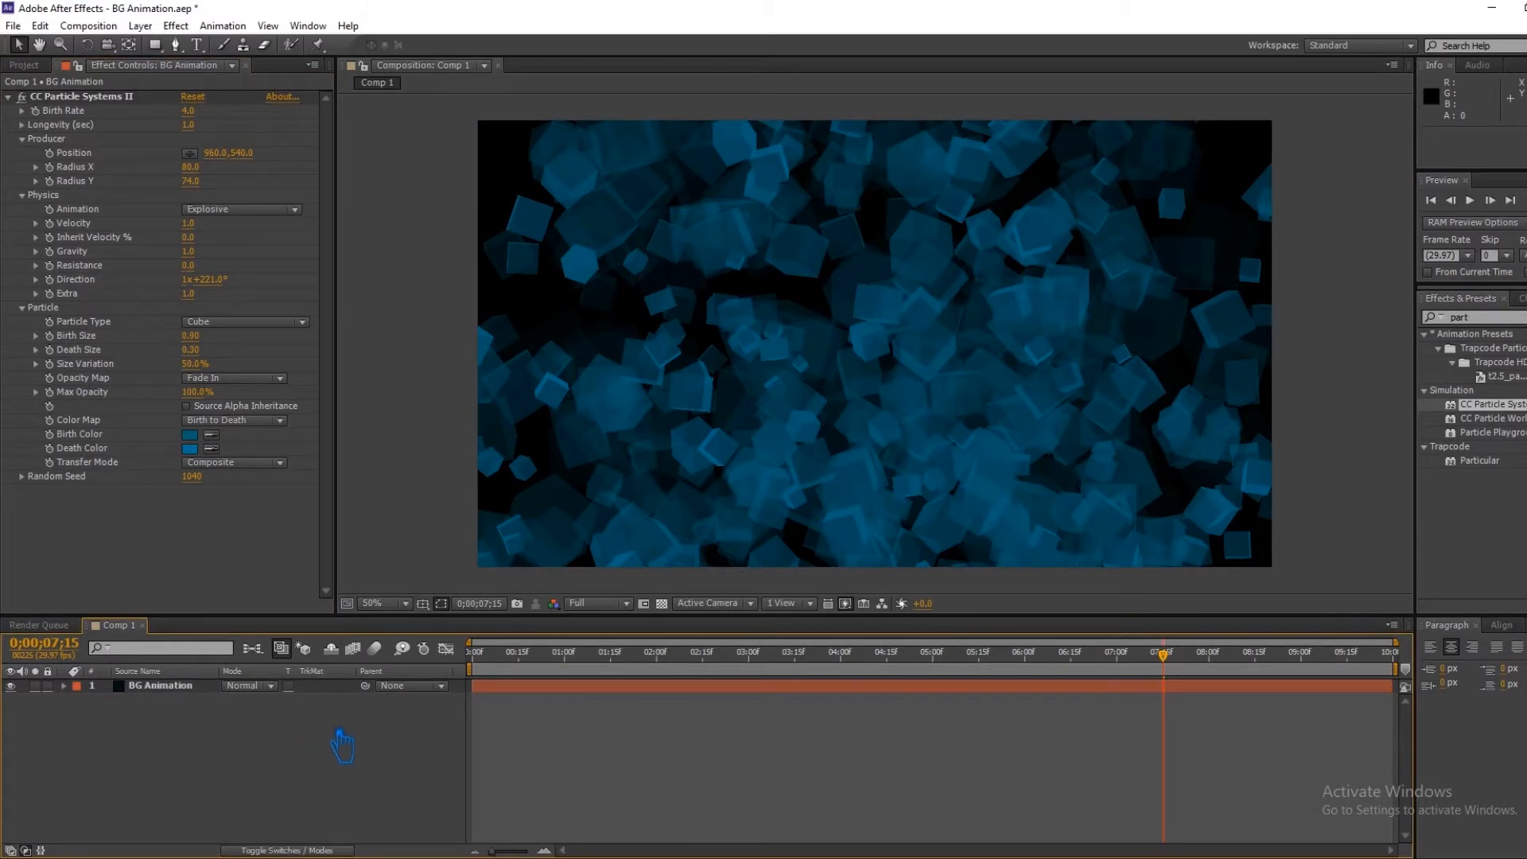
key("ctrl+s")
Step: Set the physics Direction to 1x+180.0° and Gravity to 0.0, and preview the animation
left_click(208, 280)
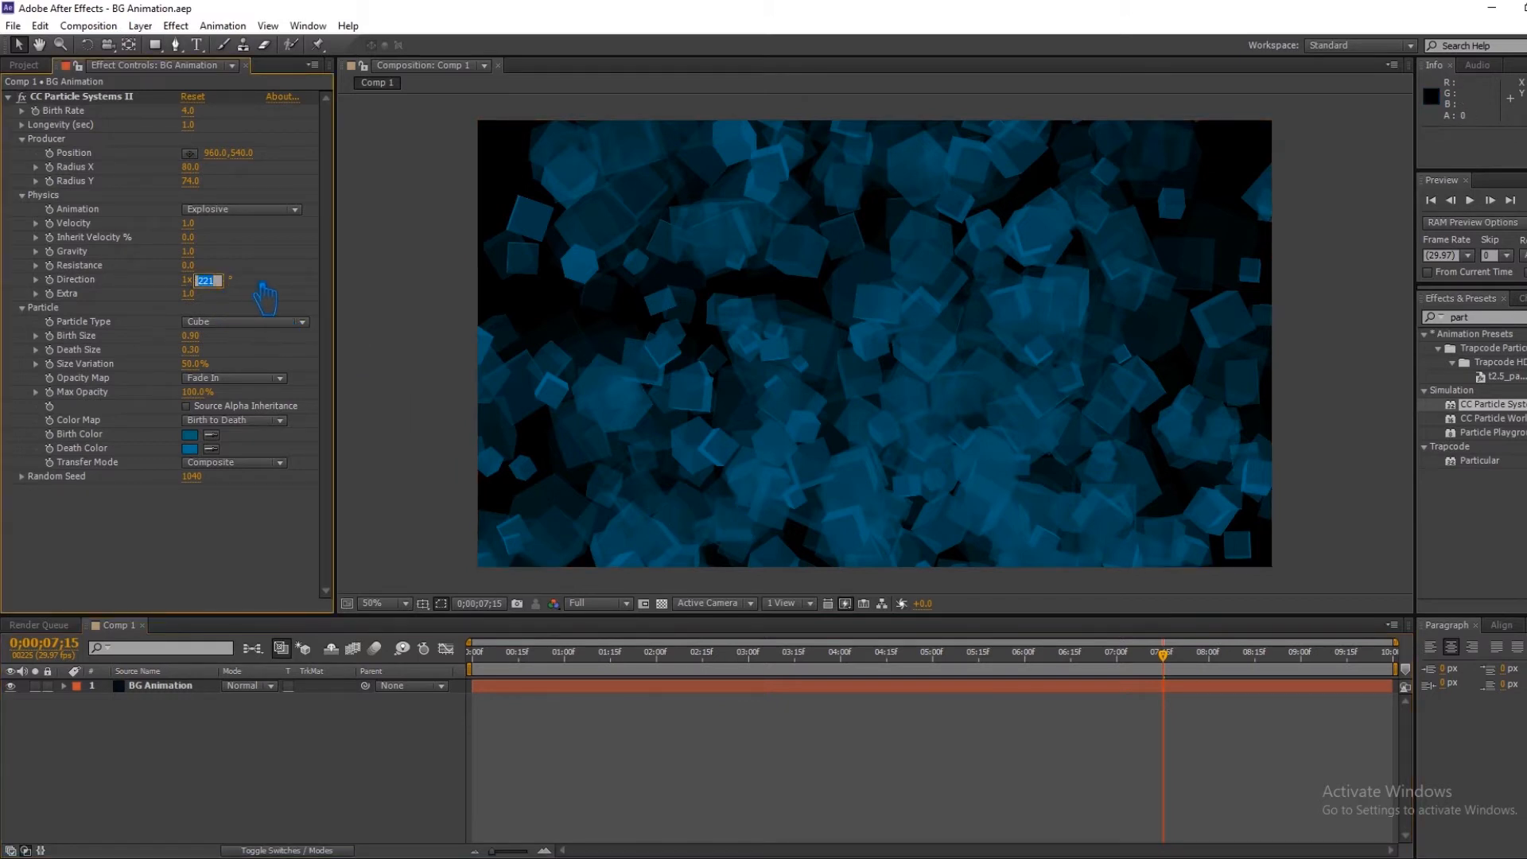
key("Return")
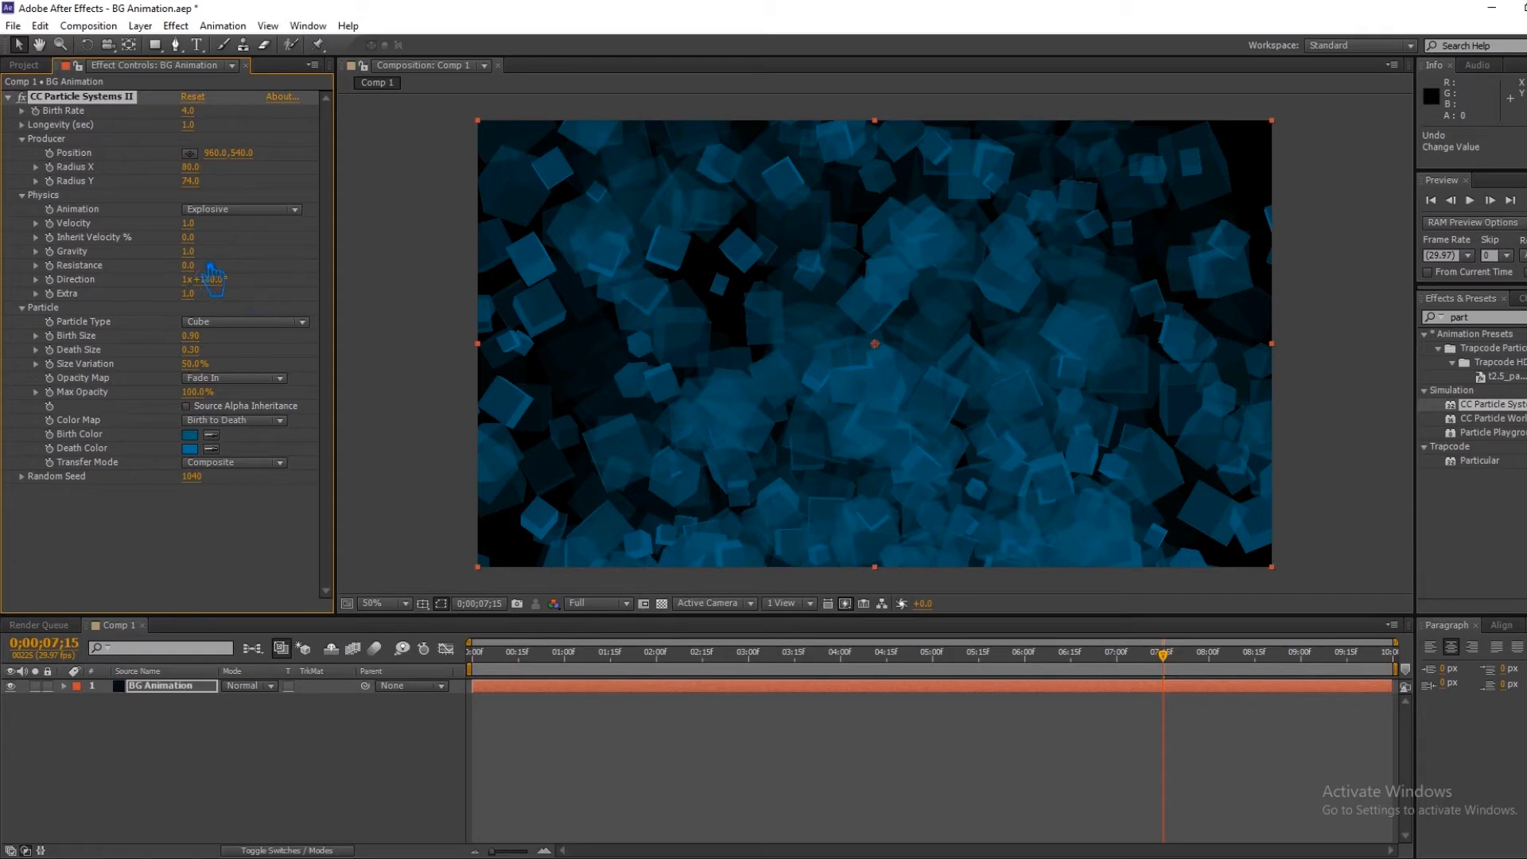
left_click_drag(226, 274, 332, 259)
left_click(1524, 201)
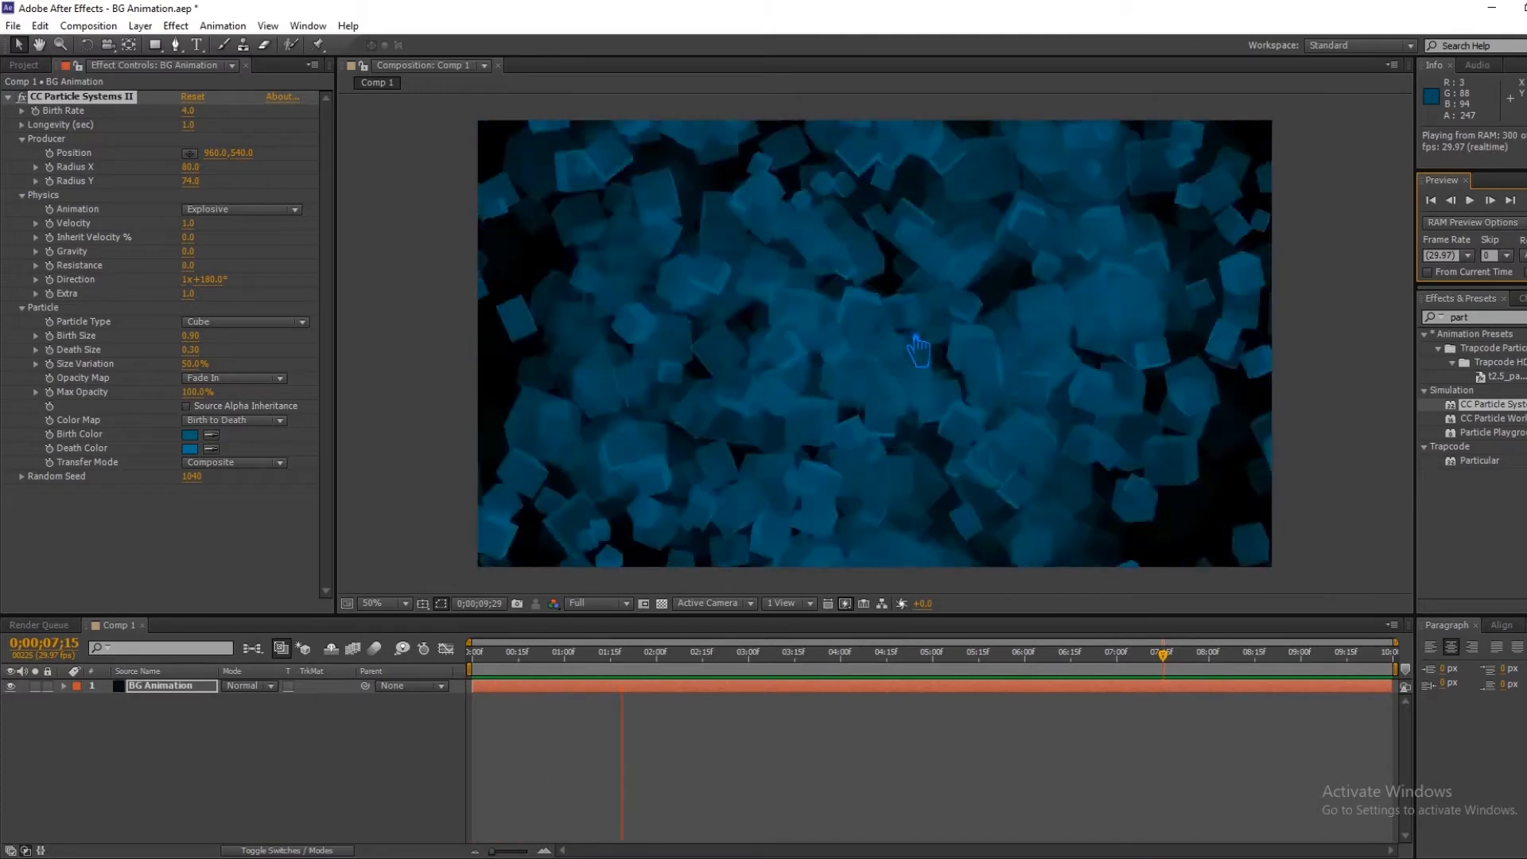
Step: Time-stretch the BG Animation layer with a Stretch Factor of 300 and preview the slowed motion
left_click(607, 705)
right_click(606, 689)
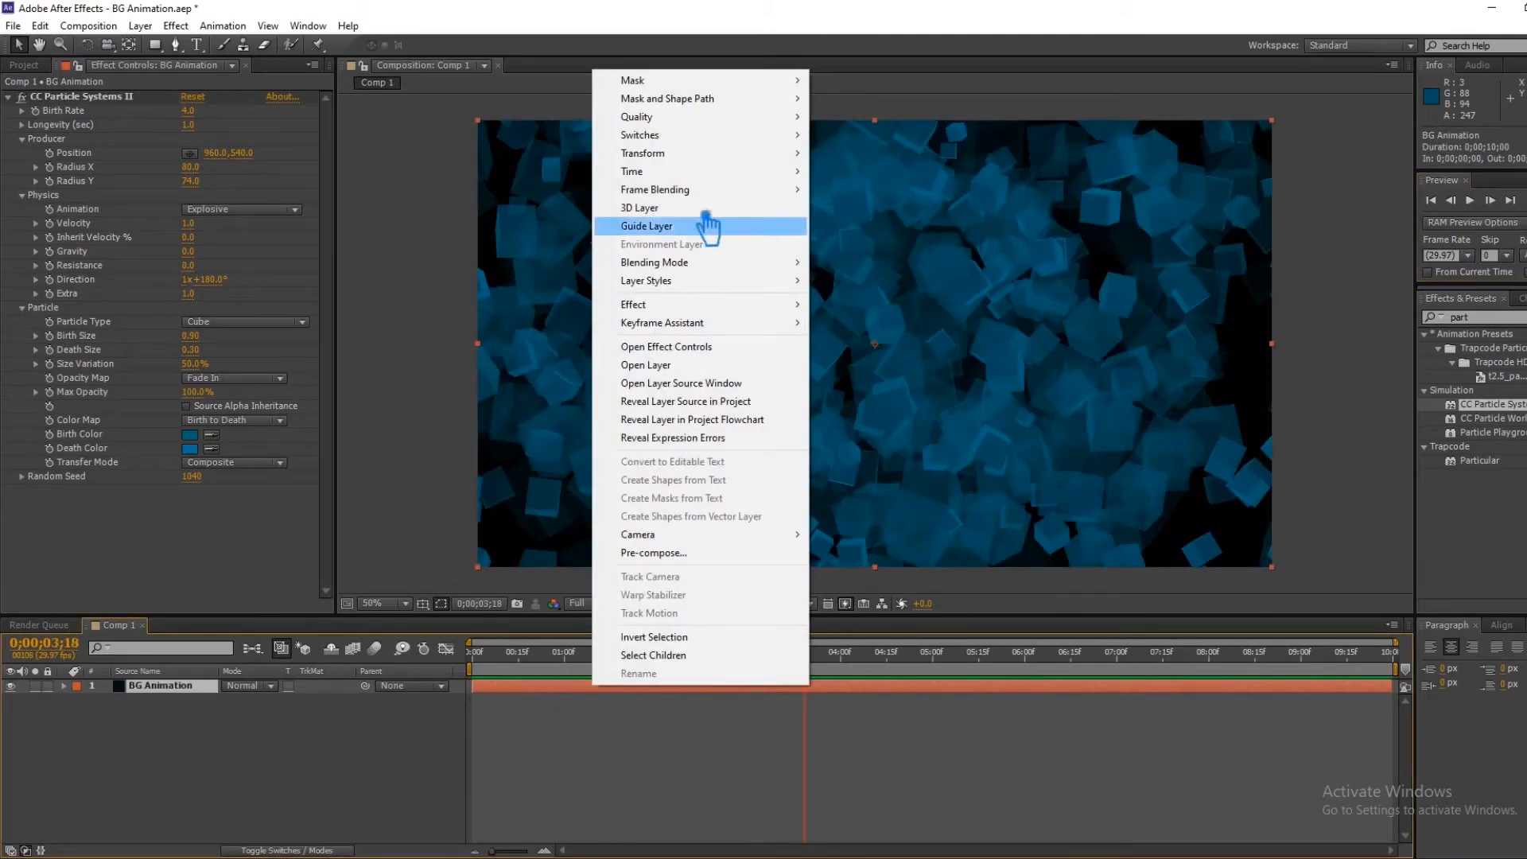
left_click(895, 209)
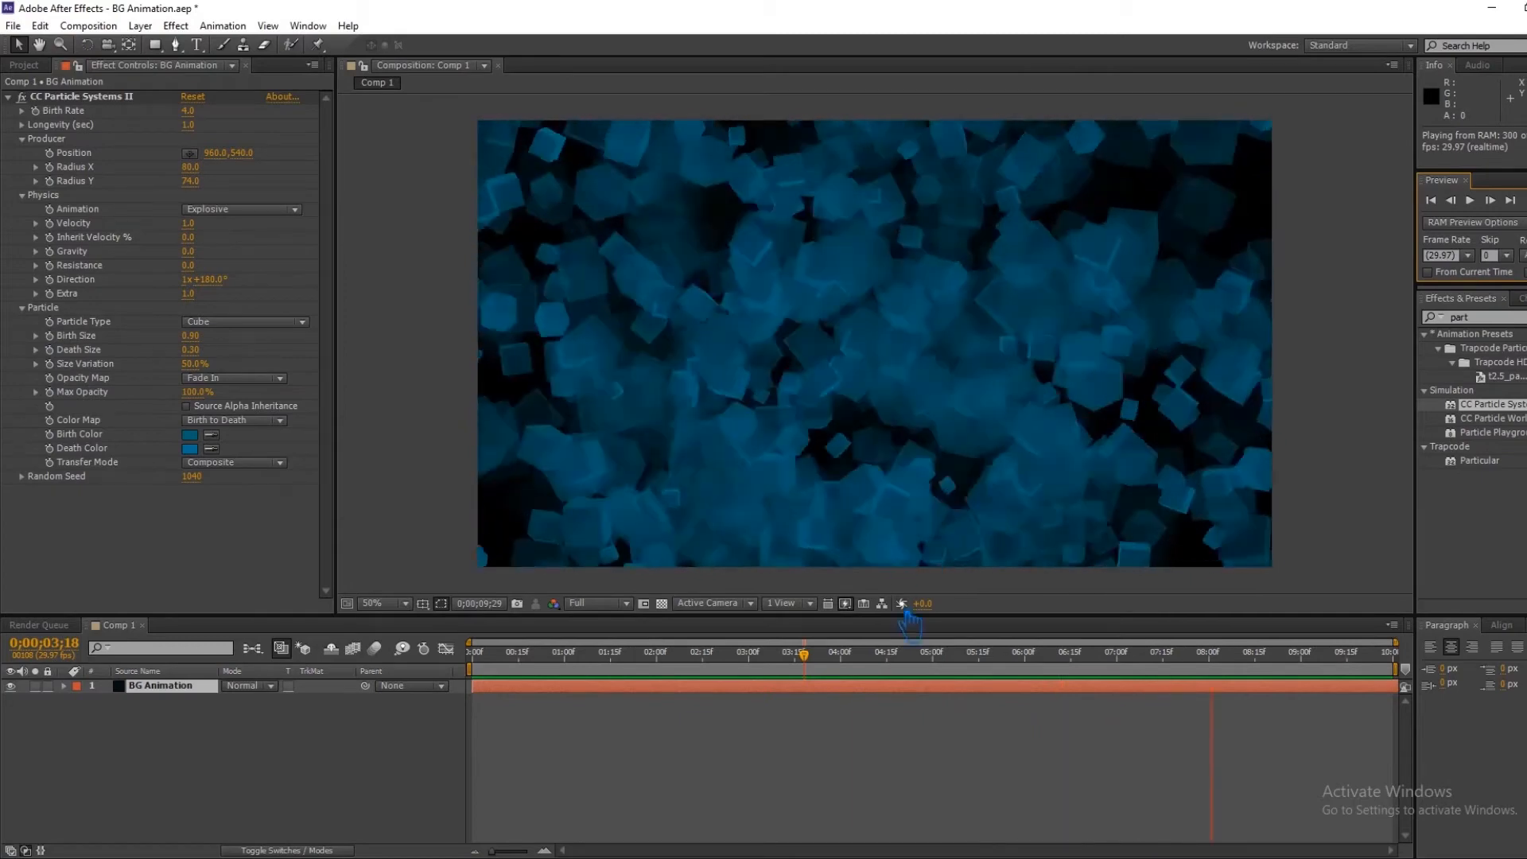
Step: Try a lower Time Stretch factor on the BG Animation layer and preview the animation
right_click(594, 687)
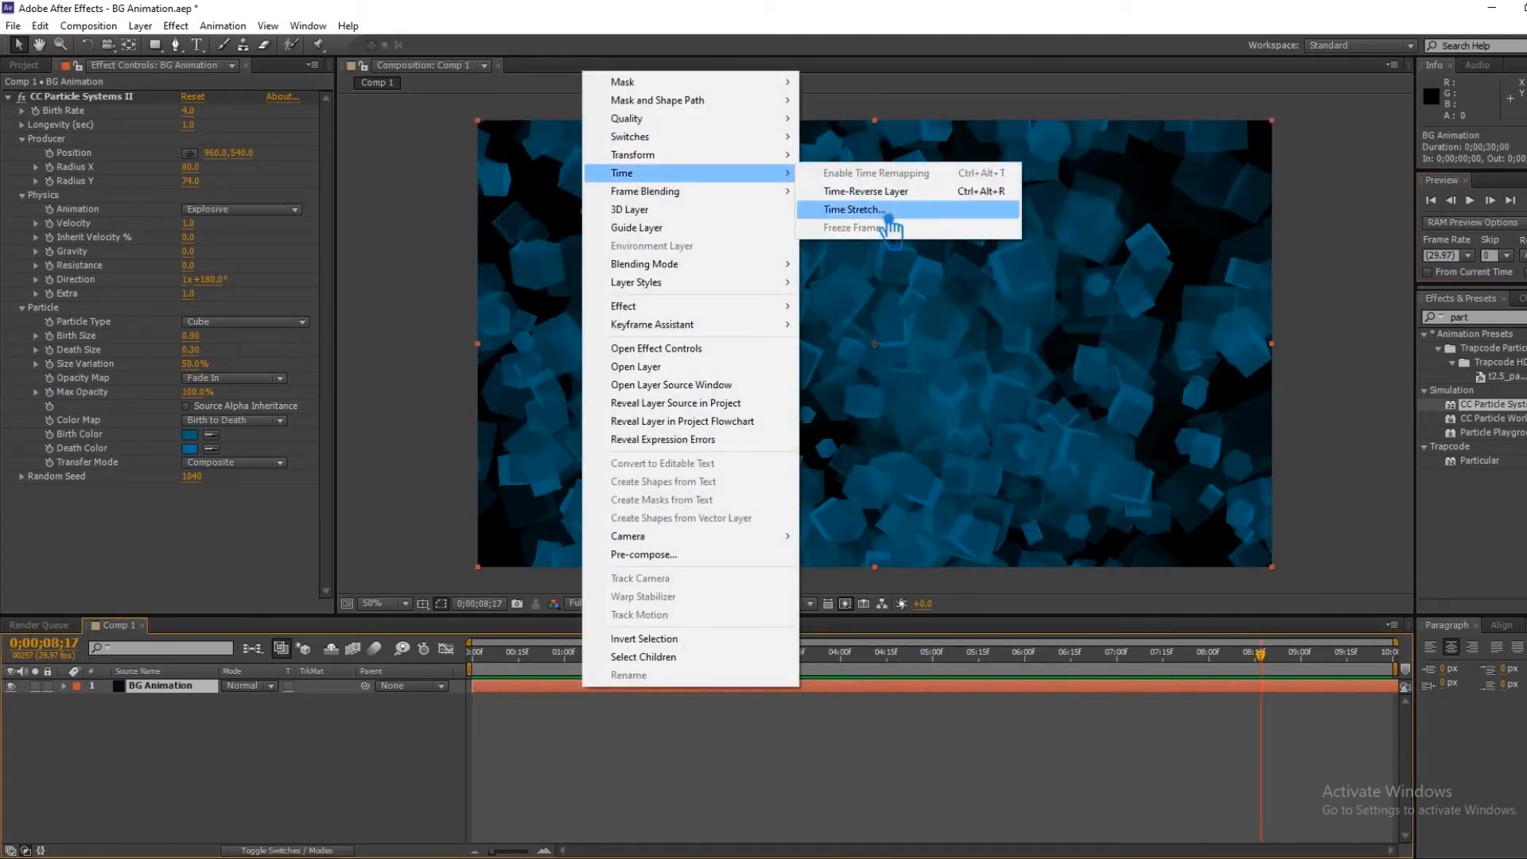
left_click(888, 212)
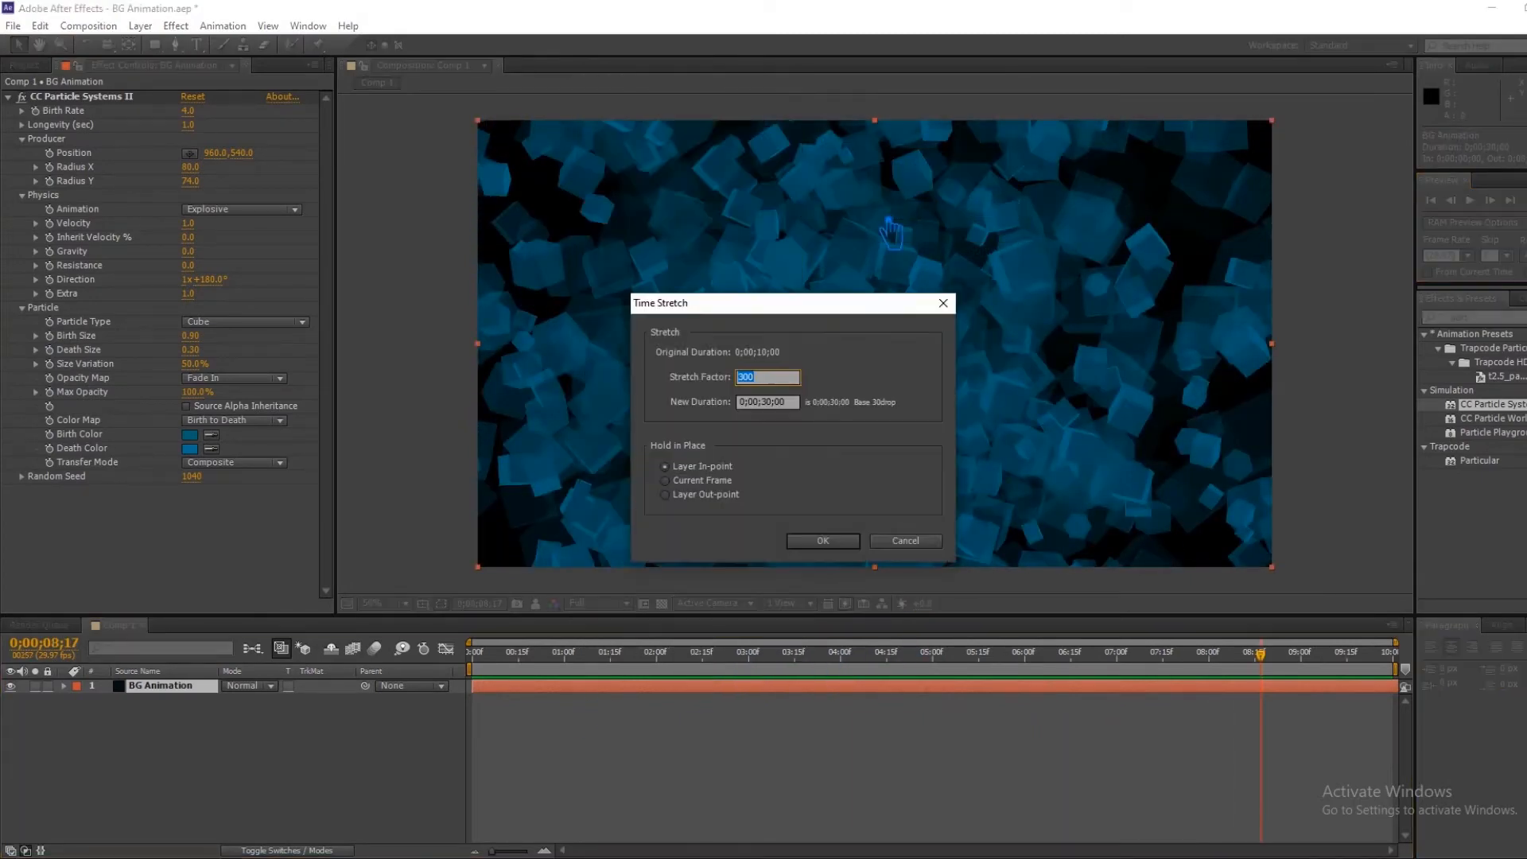
left_click(854, 541)
key("KP_0")
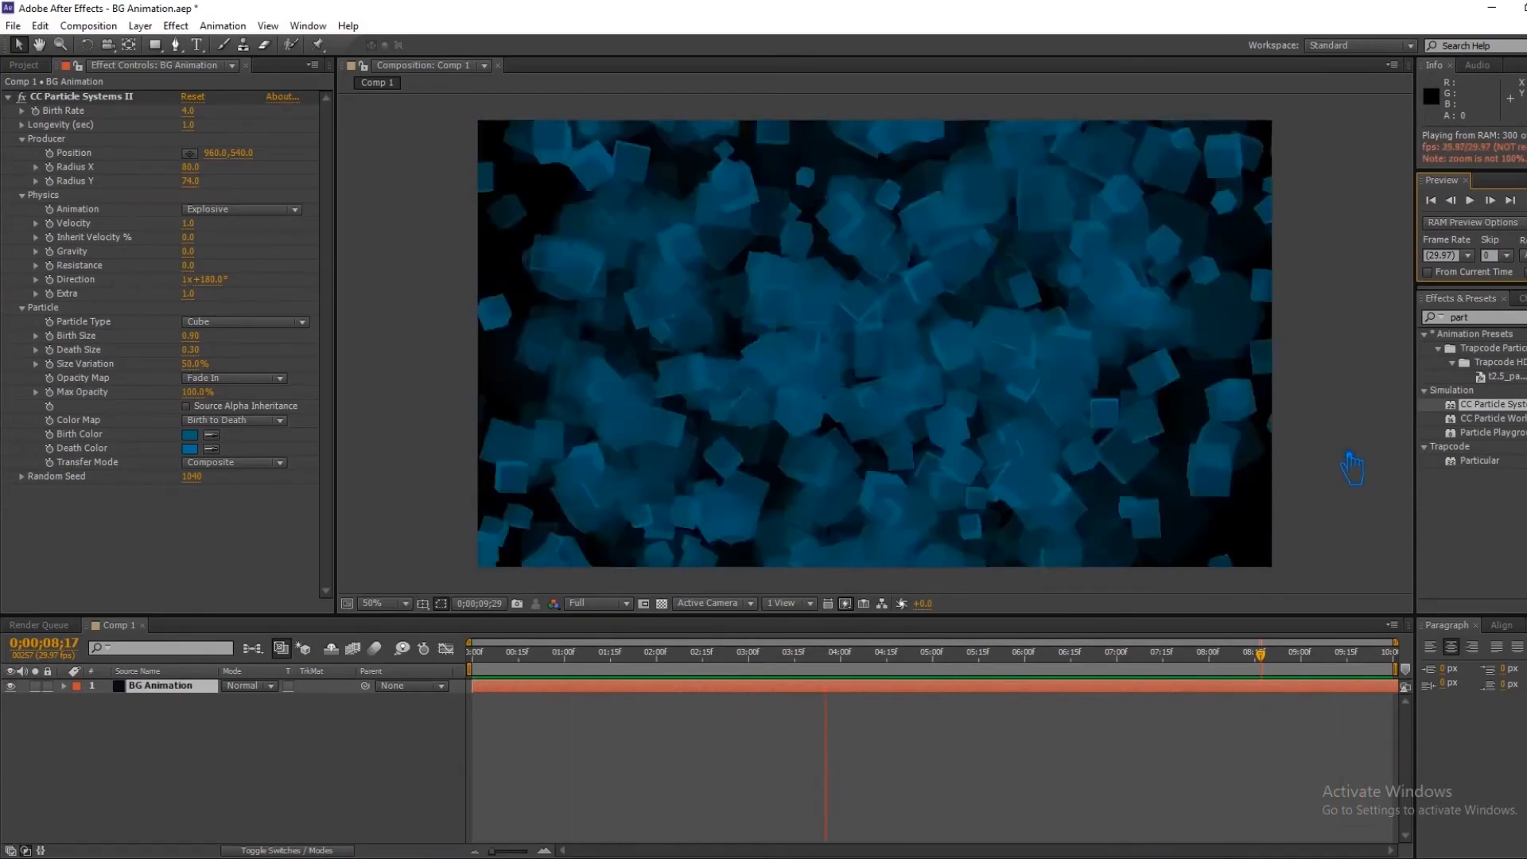
key("space")
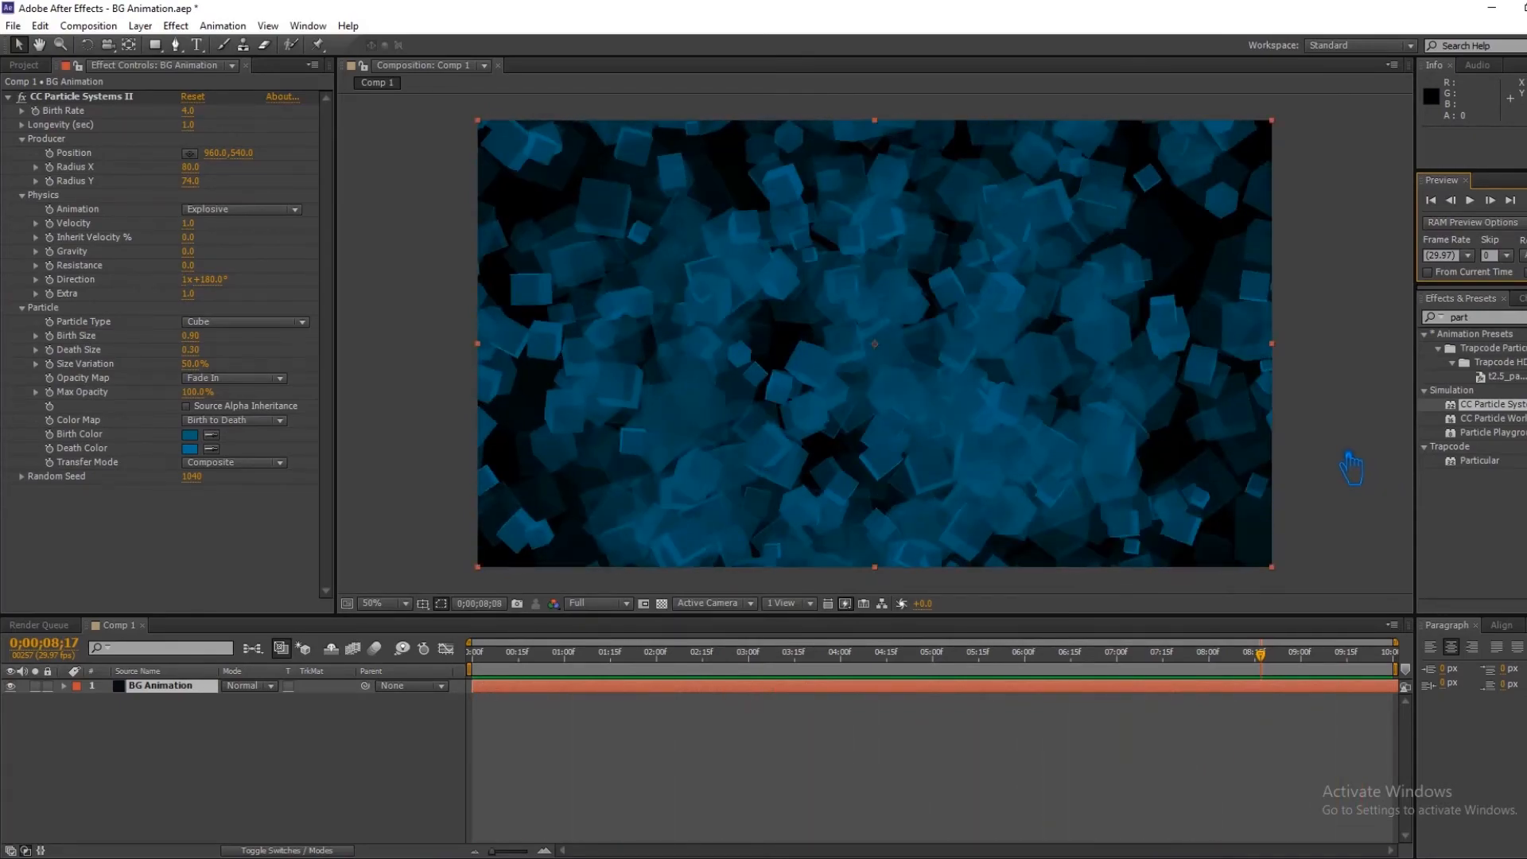
Step: Reduce the BG Animation layer's Time Stretch factor further and render another preview
right_click(746, 689)
left_click(1000, 209)
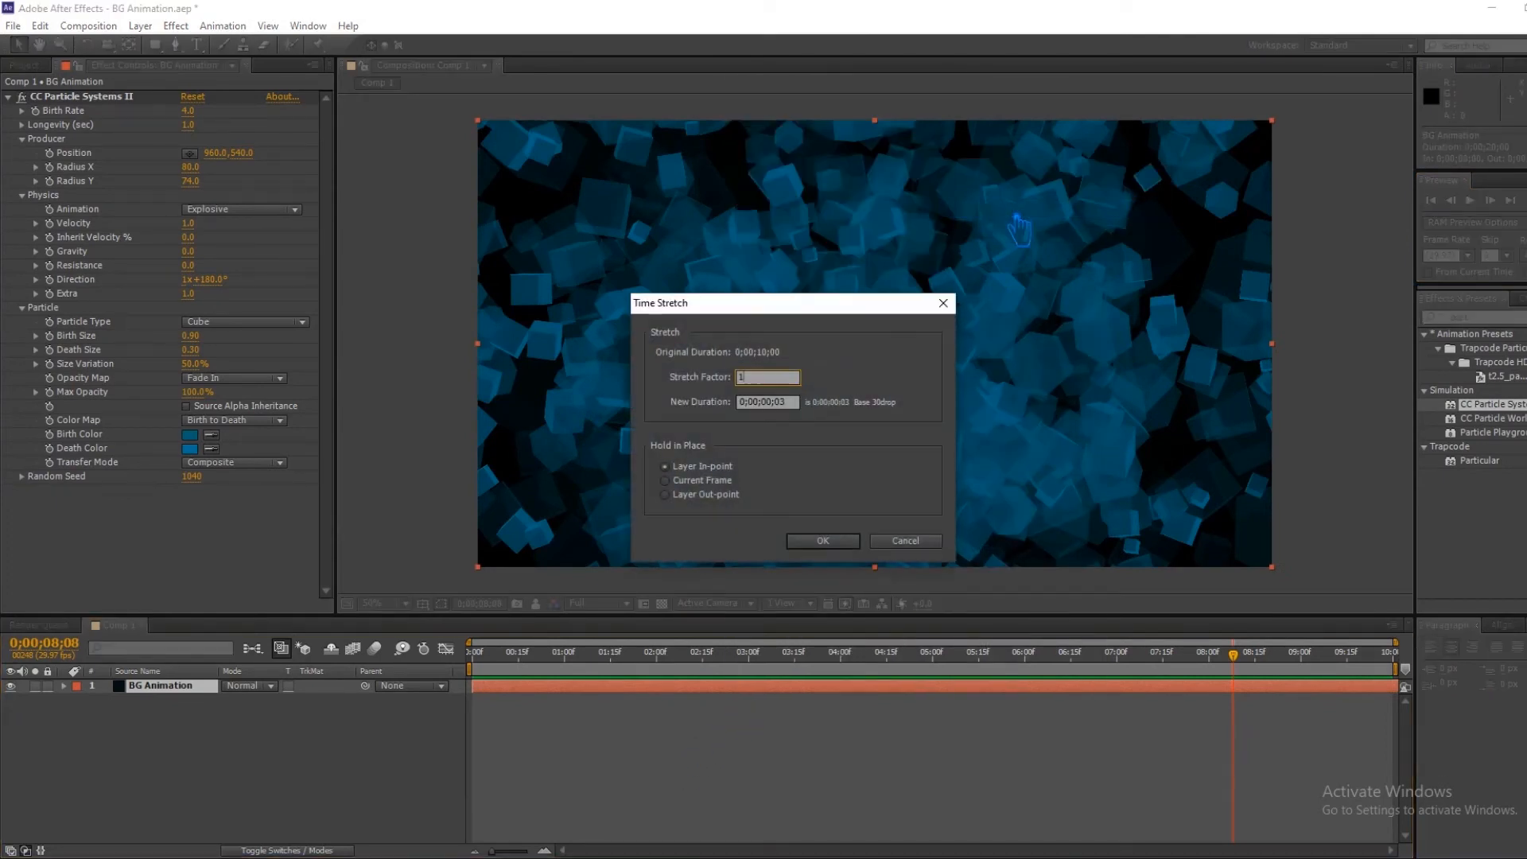
left_click(847, 544)
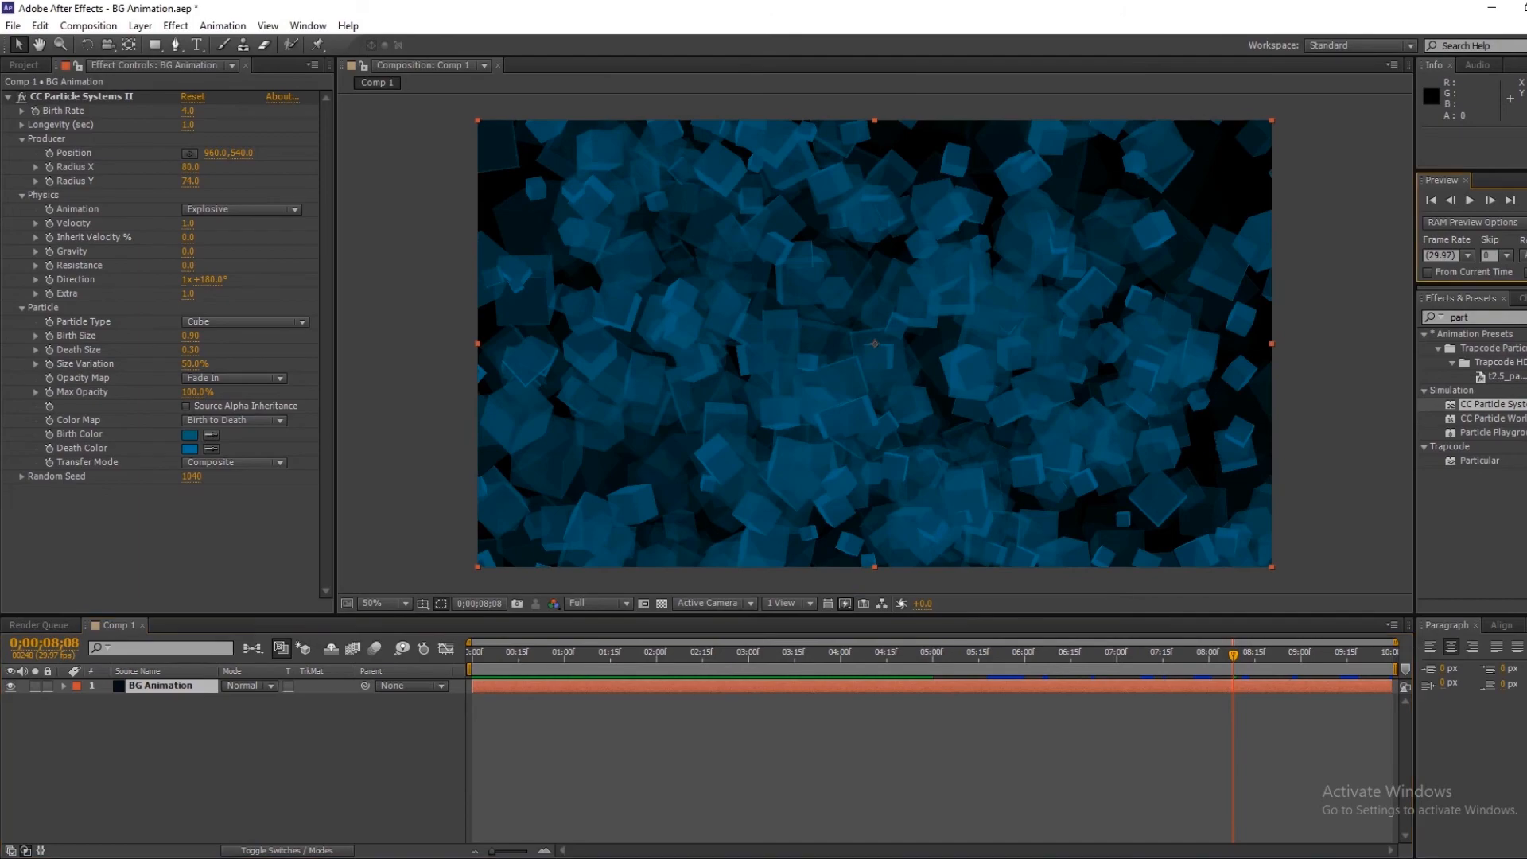
key("KP_0")
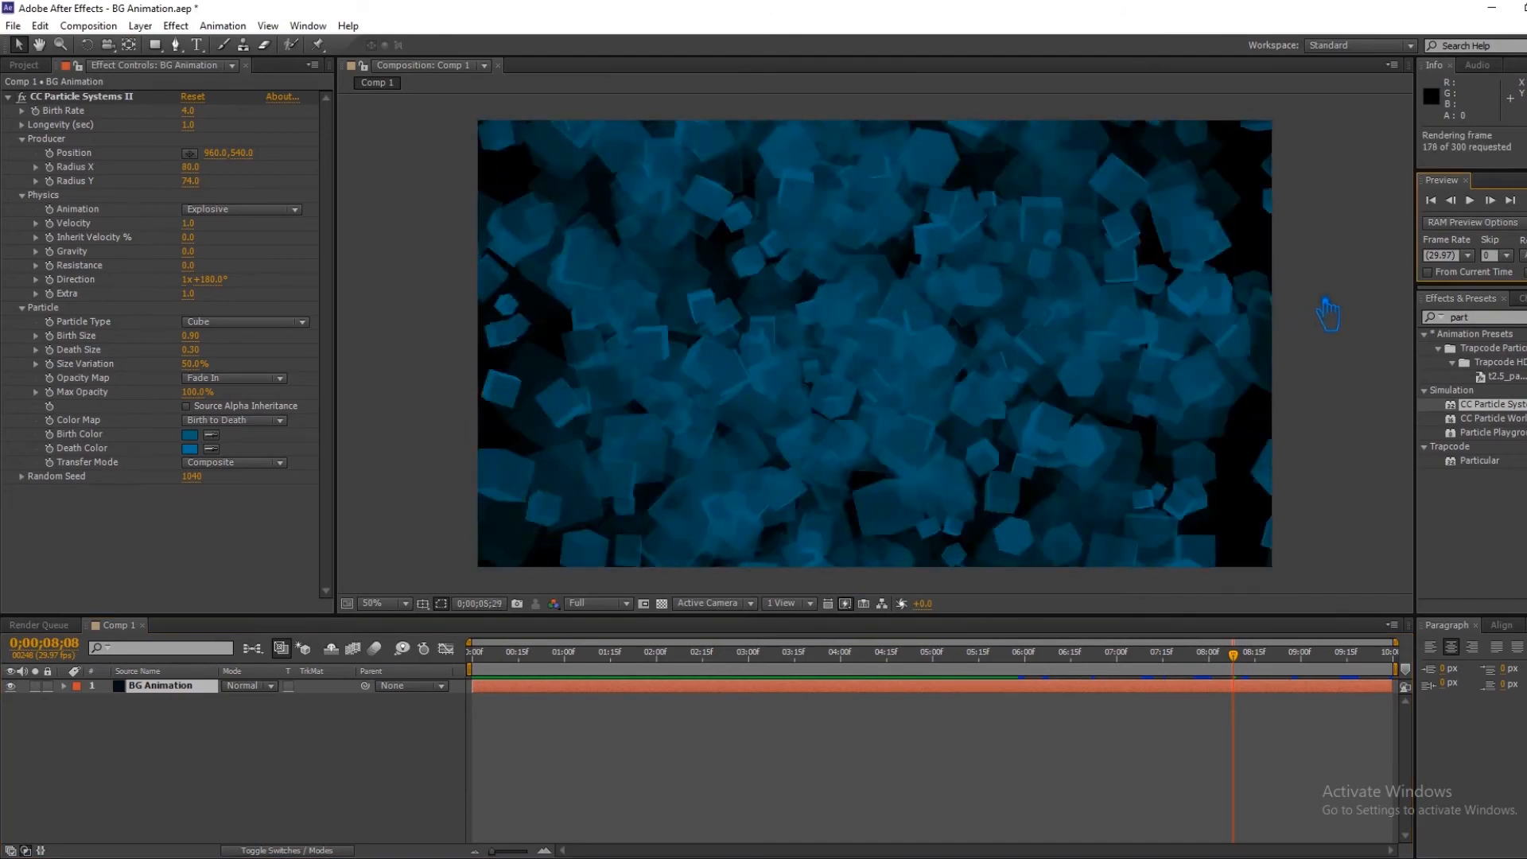